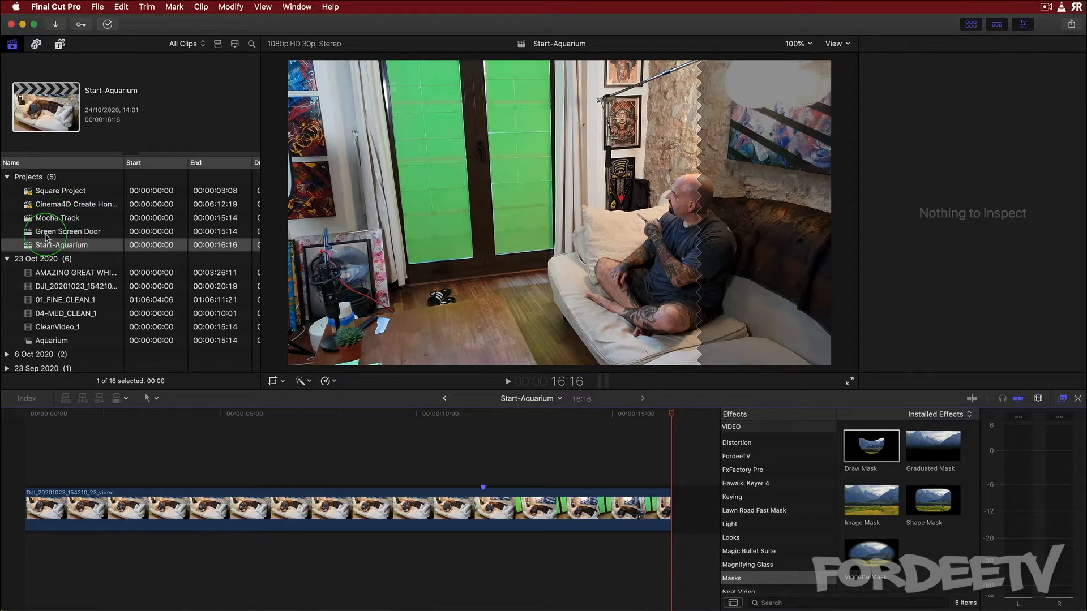
Preview the finished Green Screen Door and Mocha Track projects by scrubbing through their timelines
double_click(46, 232)
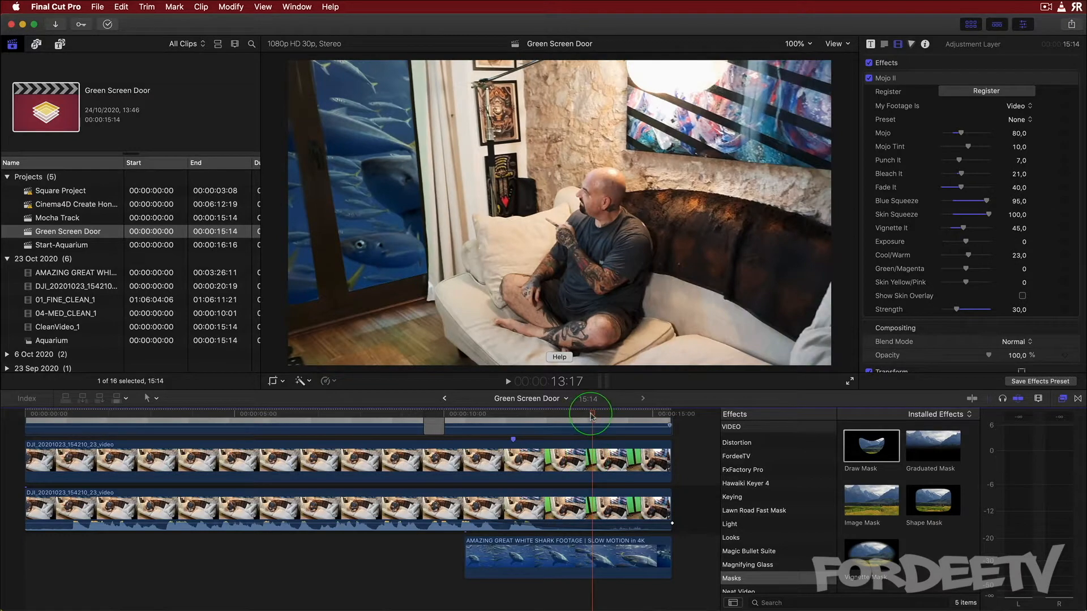
left_click(571, 415)
left_click_drag(572, 415, 641, 414)
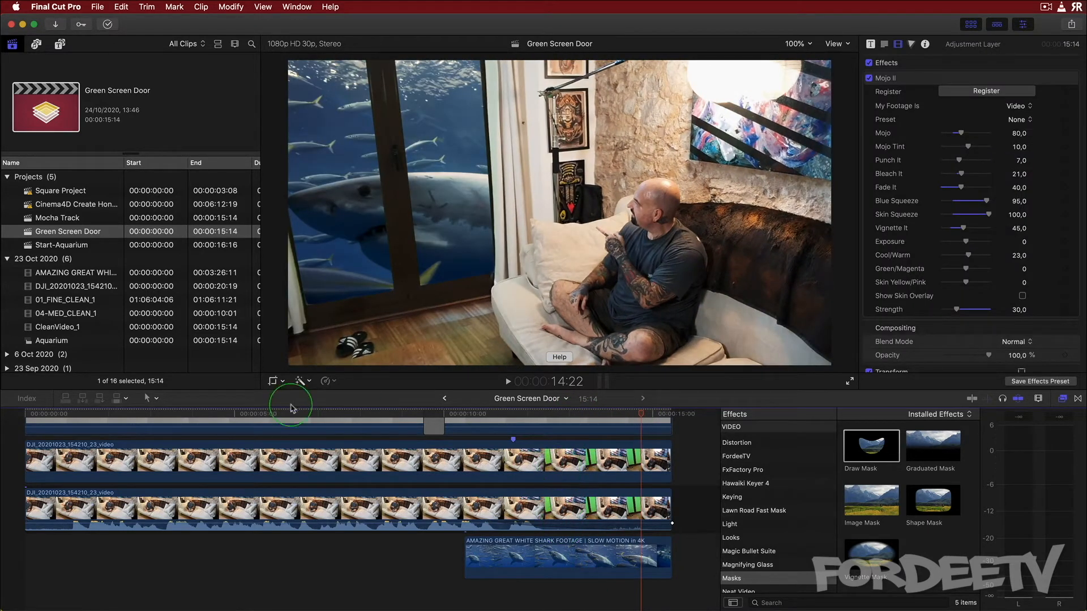
double_click(54, 220)
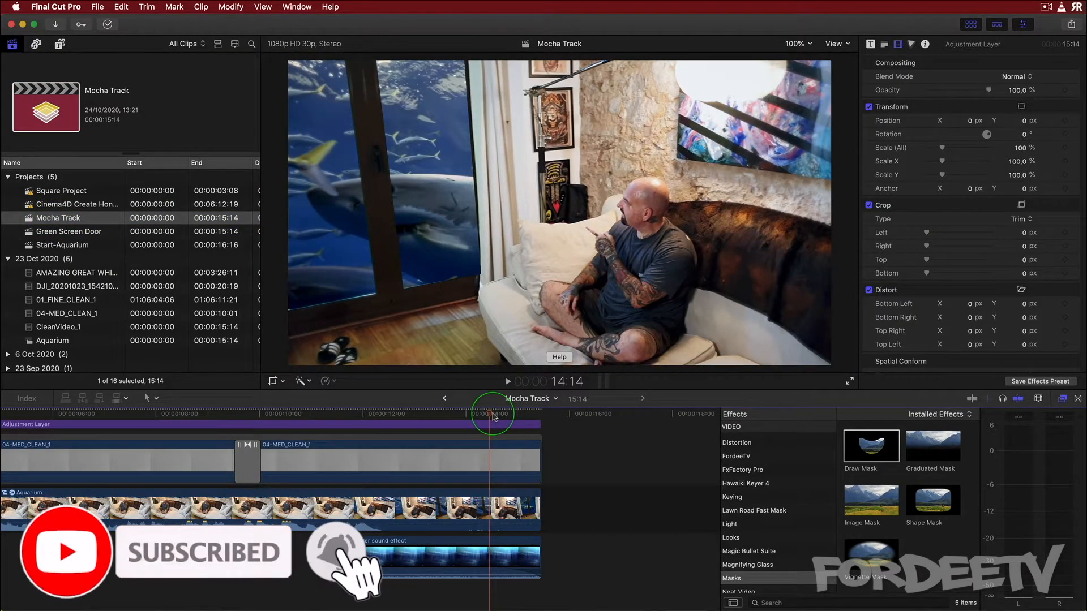
left_click_drag(490, 415, 518, 429)
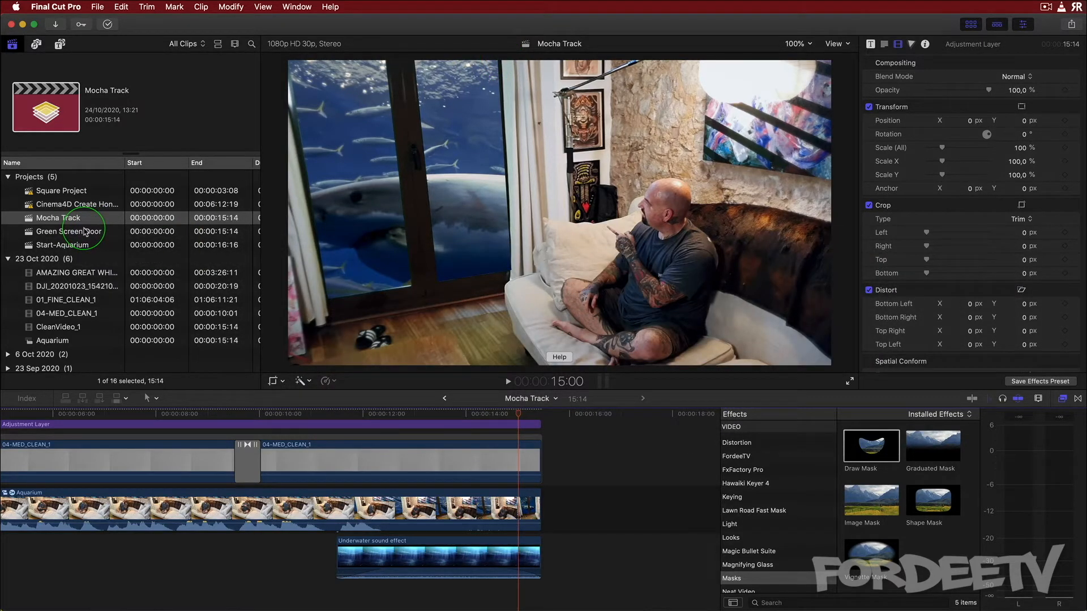
Open the Start-Aquarium project and duplicate its video clip onto a layer directly above the original
double_click(56, 247)
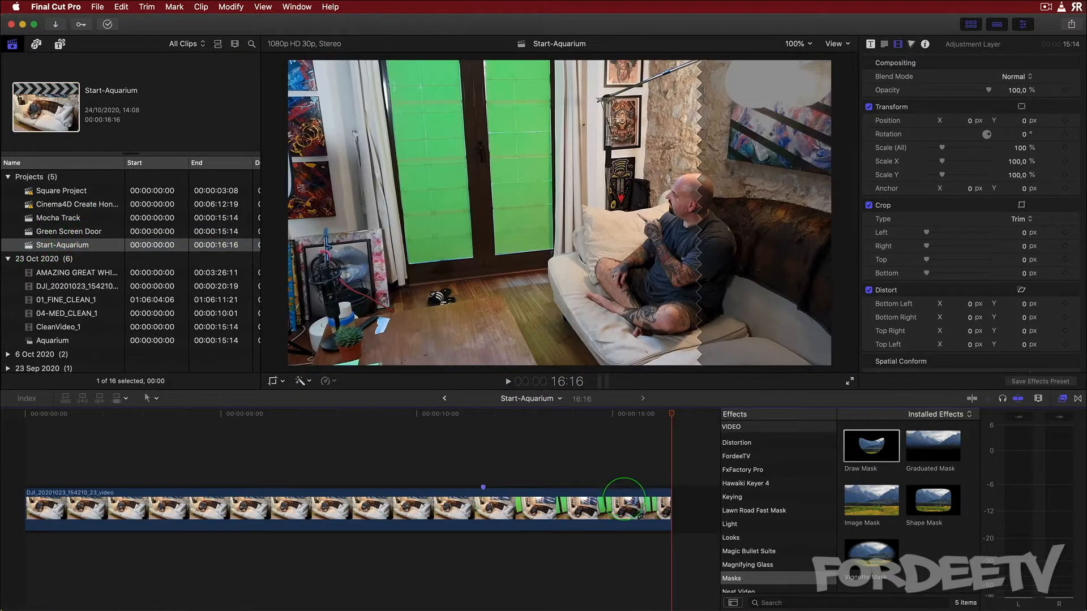
left_click(622, 506)
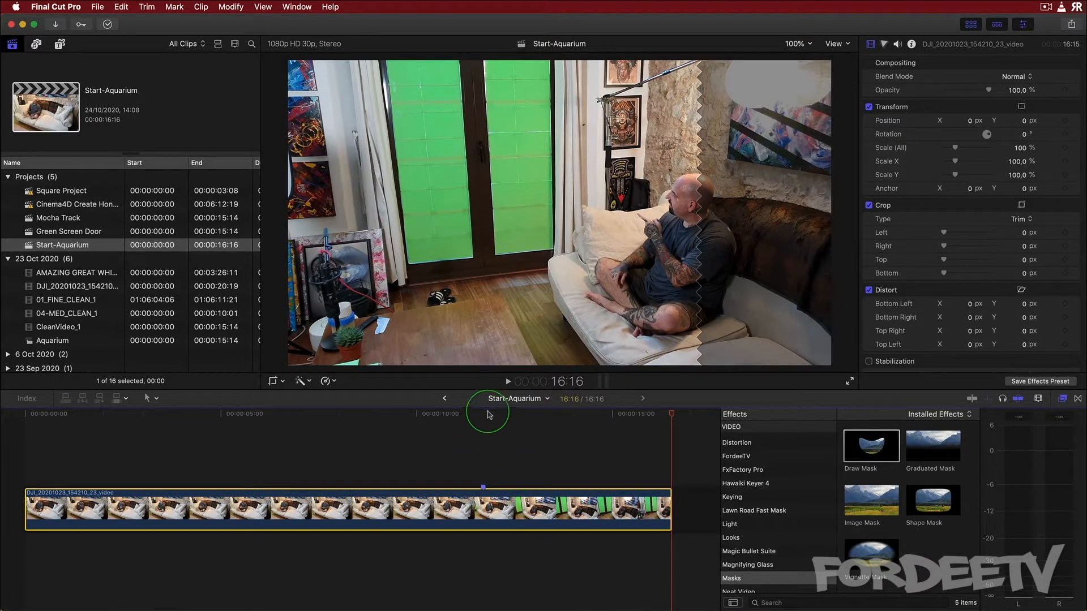
left_click(560, 416)
left_click_drag(560, 418, 696, 428)
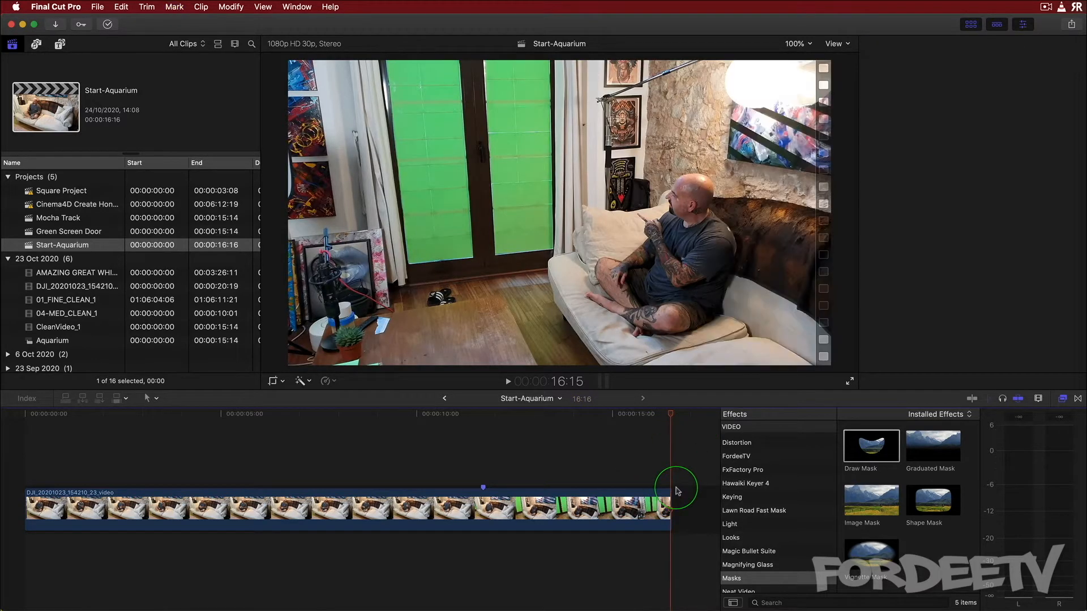
left_click(641, 508)
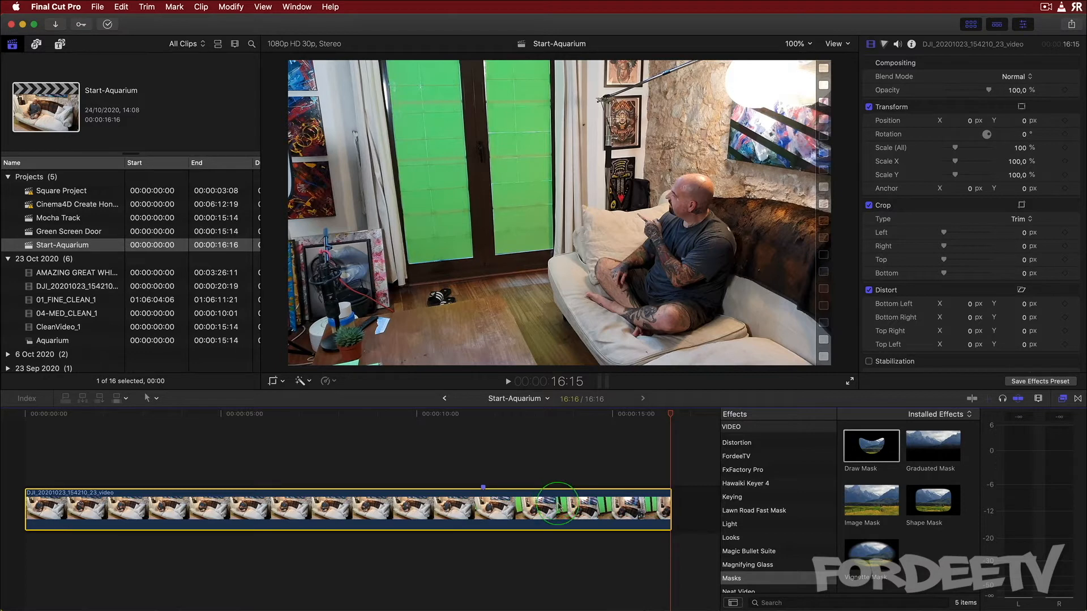
left_click_drag(557, 504, 546, 439)
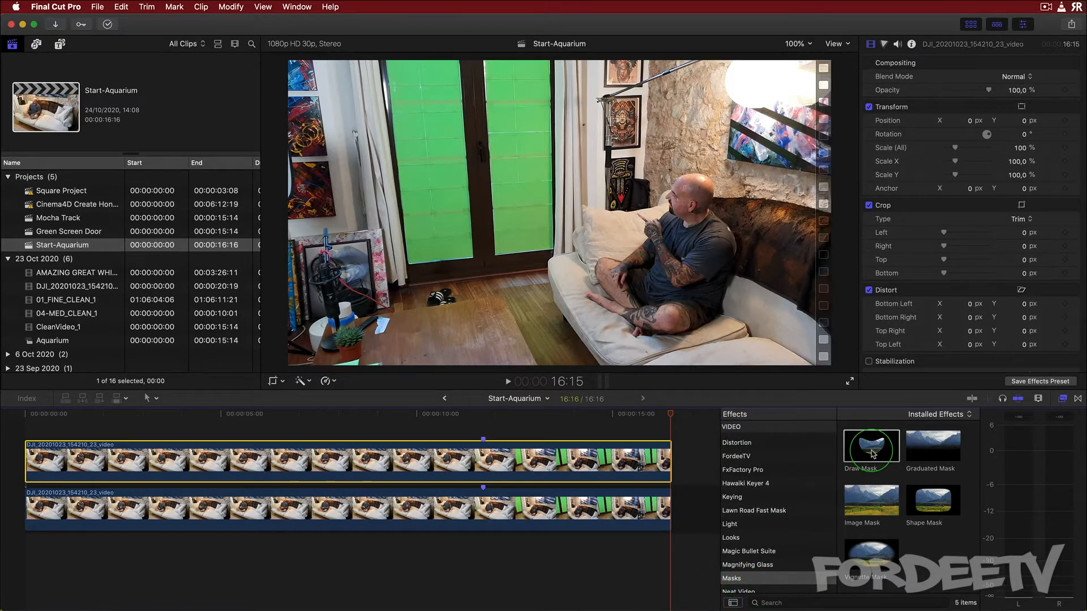
Apply Draw Mask to the top clip, outline the right door panel with four points, and keyframe its control points
mouse_move(874, 454)
left_mouse_down()
mouse_move(797, 438)
mouse_move(645, 468)
mouse_move(589, 455)
mouse_move(601, 469)
left_mouse_up()
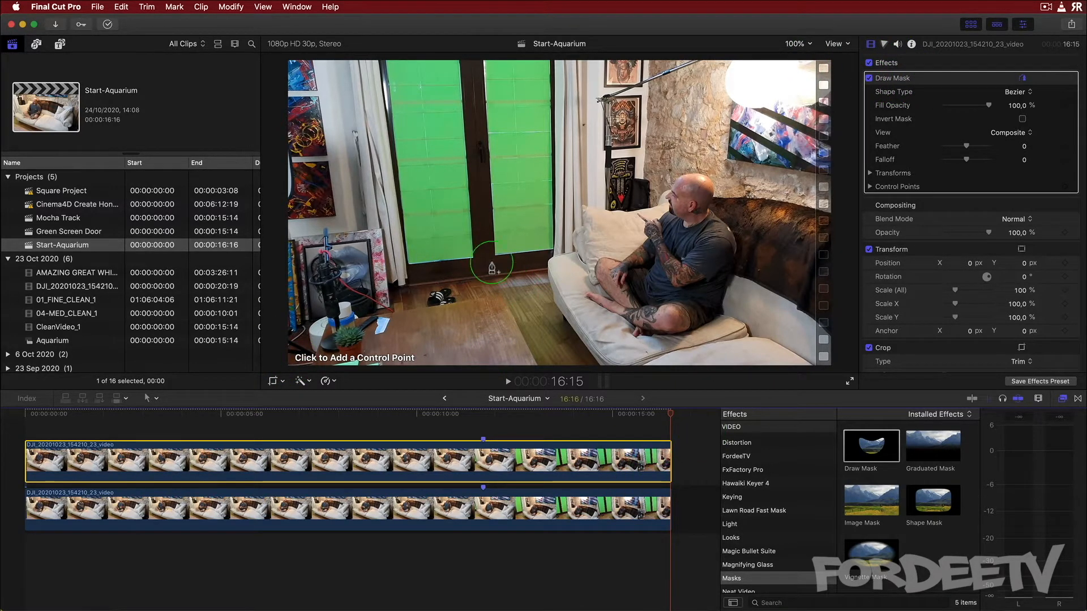
left_click(554, 249)
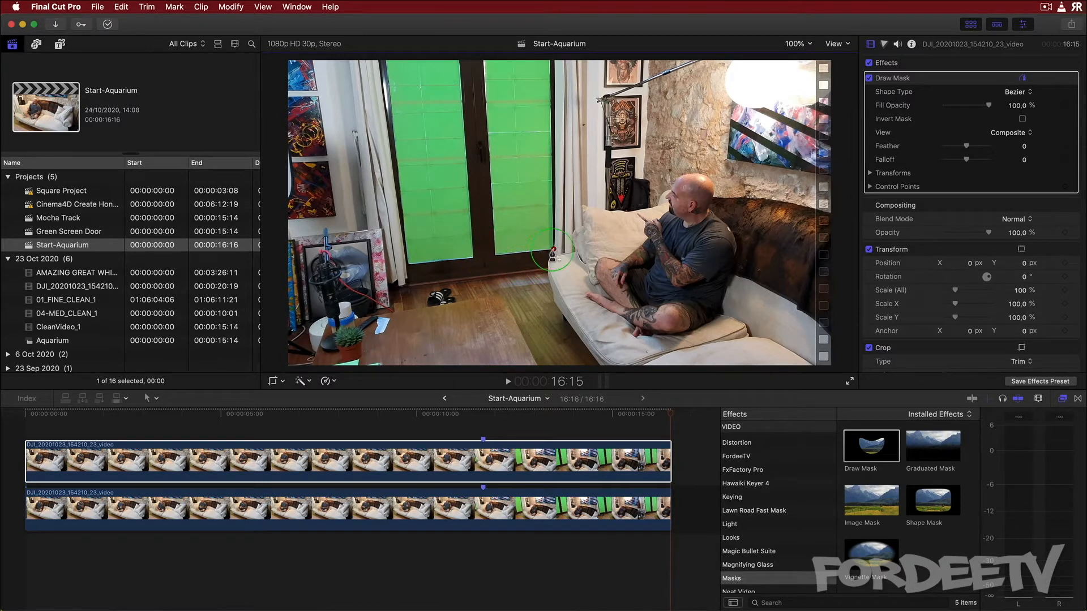
left_click(492, 260)
left_click(476, 56)
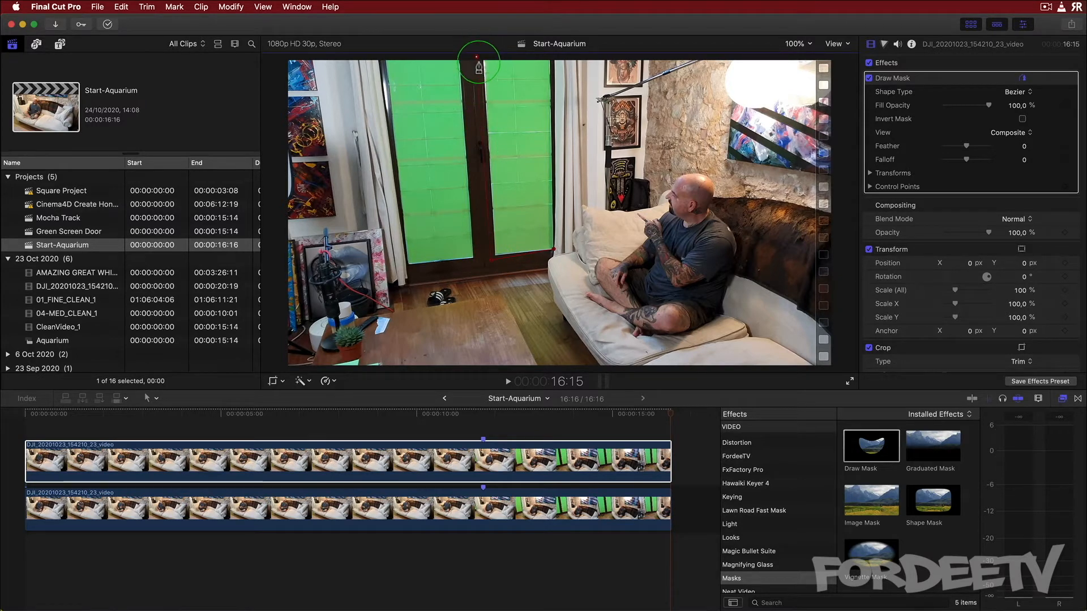
left_click(554, 57)
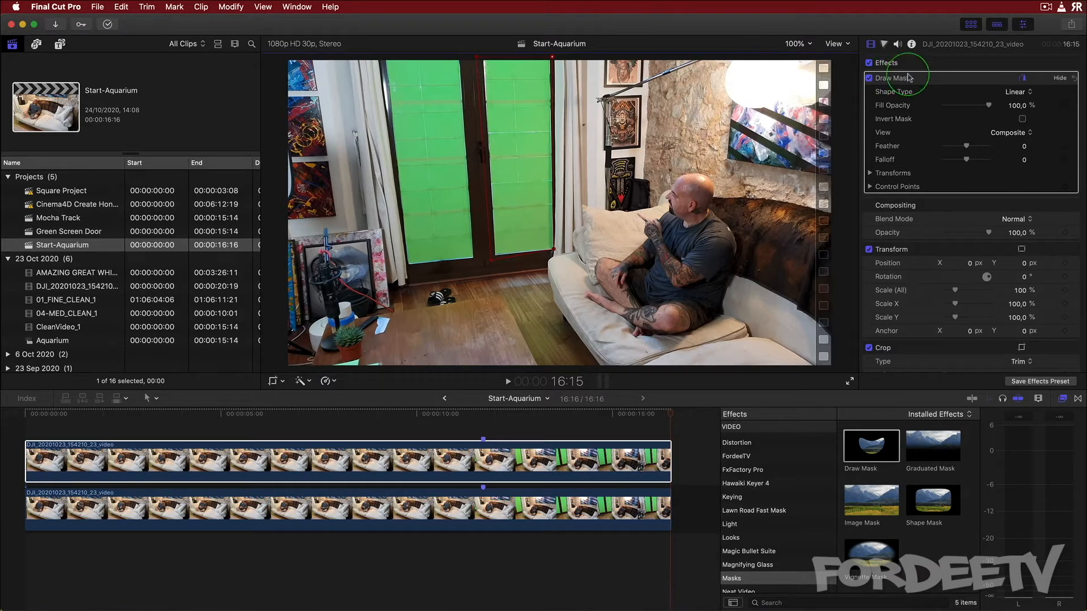
left_click(870, 187)
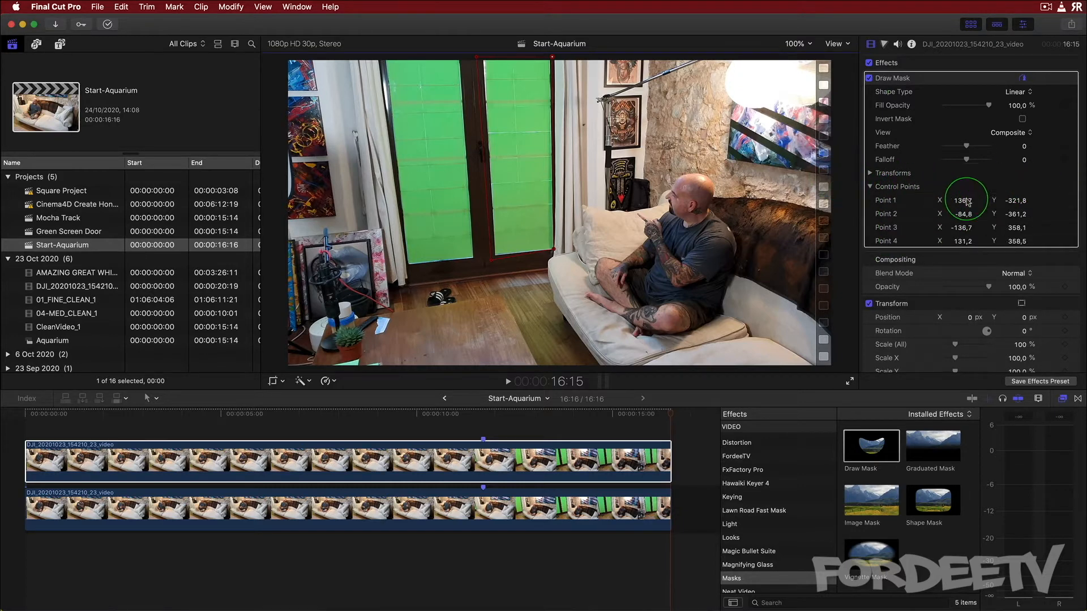
left_click(1065, 188)
Step backwards through the clip, repositioning the mask's corners at each frame so they follow the door panel
left_click_drag(673, 417, 660, 415)
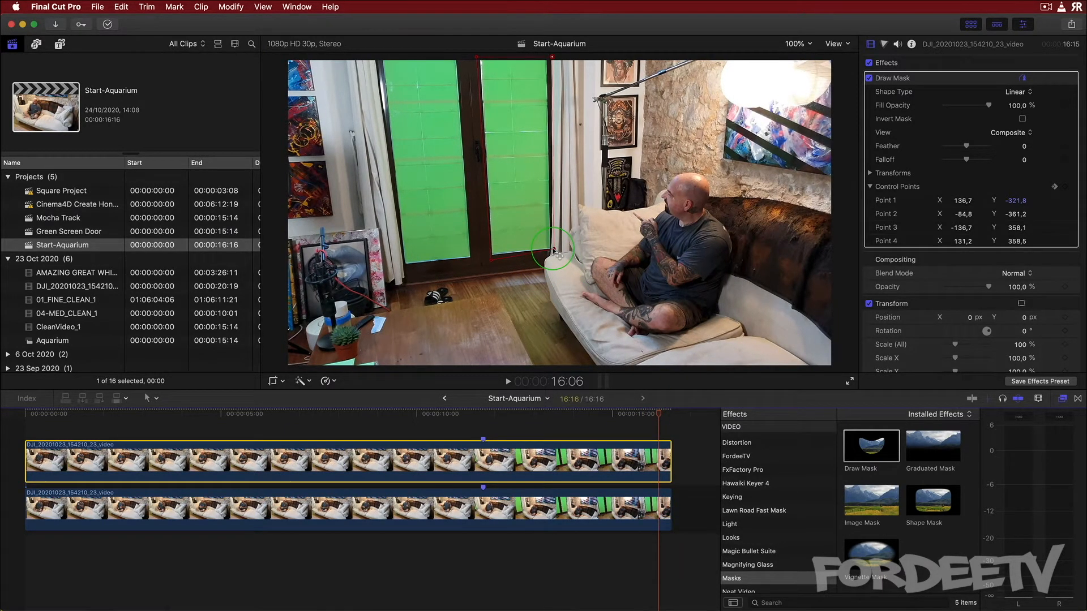
left_click_drag(561, 256, 550, 249)
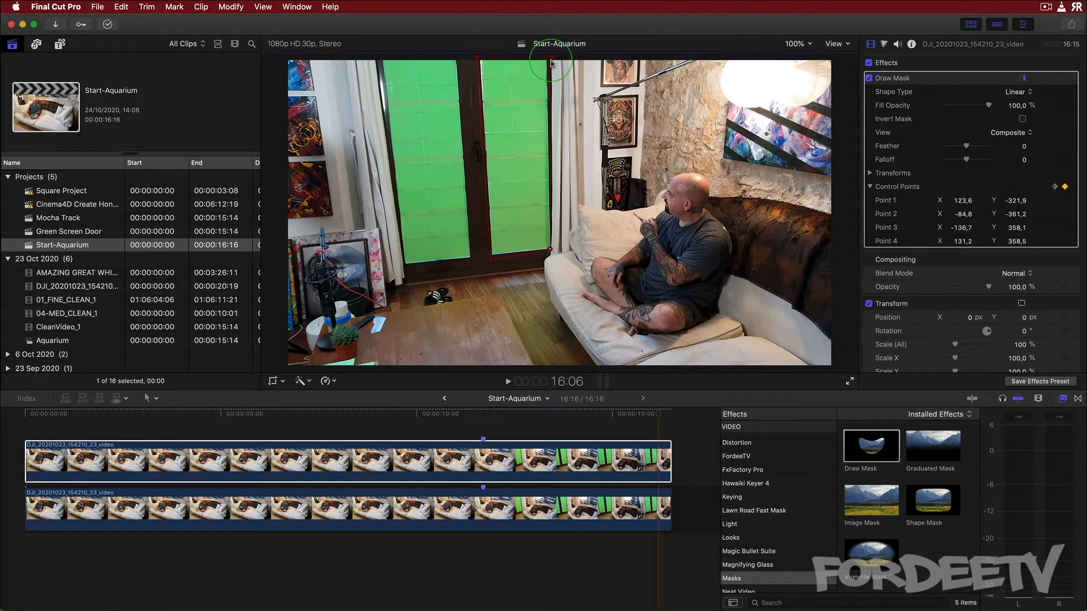
left_click_drag(552, 57, 549, 57)
left_click_drag(476, 57, 475, 58)
left_click_drag(496, 265, 491, 266)
left_click(646, 418)
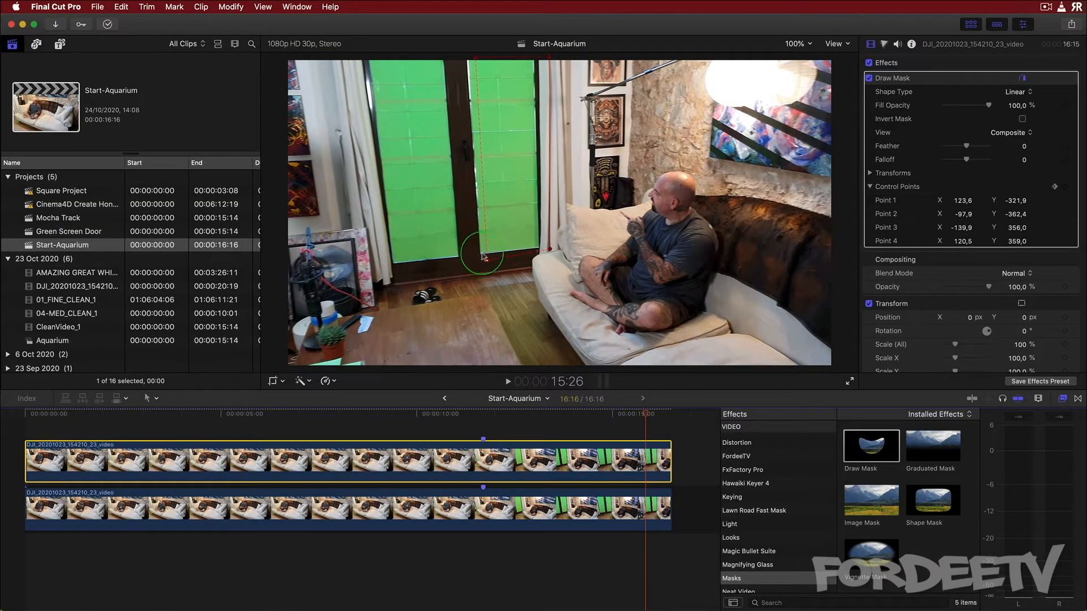
left_click_drag(487, 261, 476, 265)
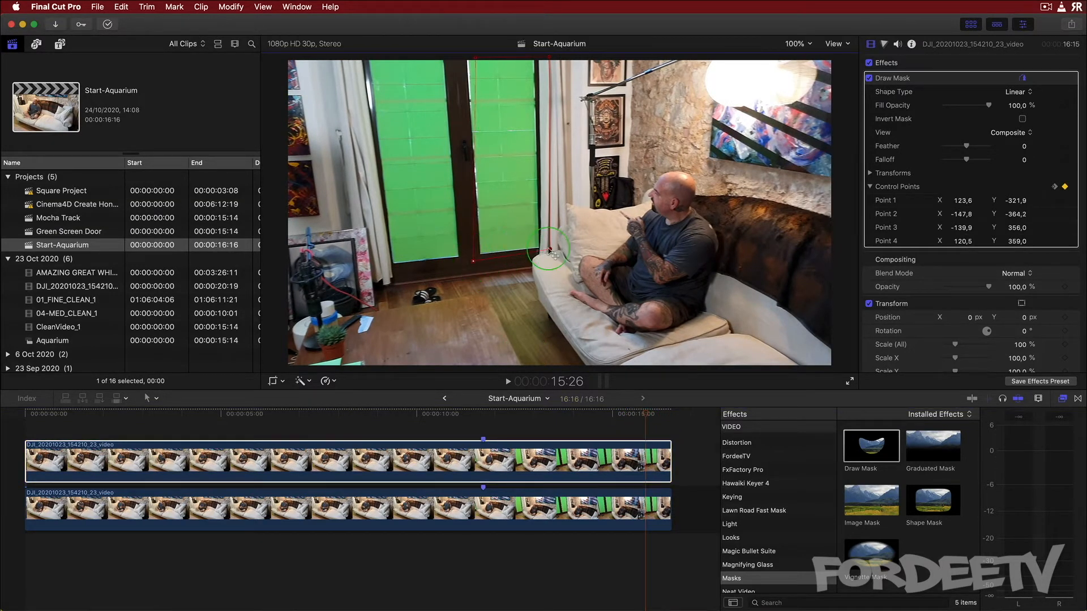
left_click_drag(551, 251, 540, 248)
left_click_drag(548, 57, 461, 58)
left_click(640, 416)
left_click_drag(640, 416, 627, 414)
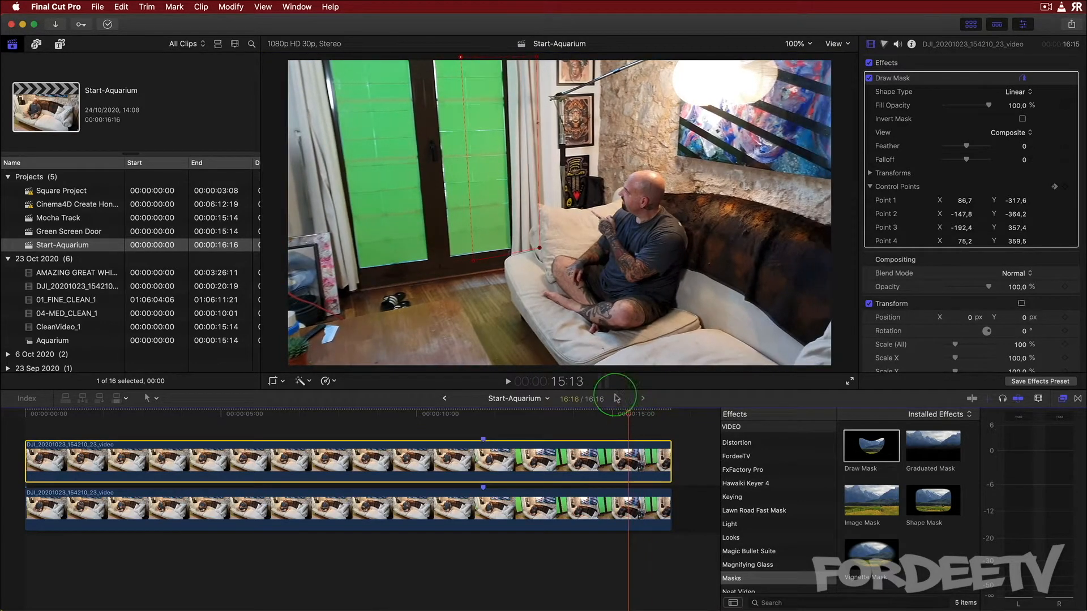
left_click_drag(480, 267, 449, 271)
left_click_drag(539, 250, 512, 249)
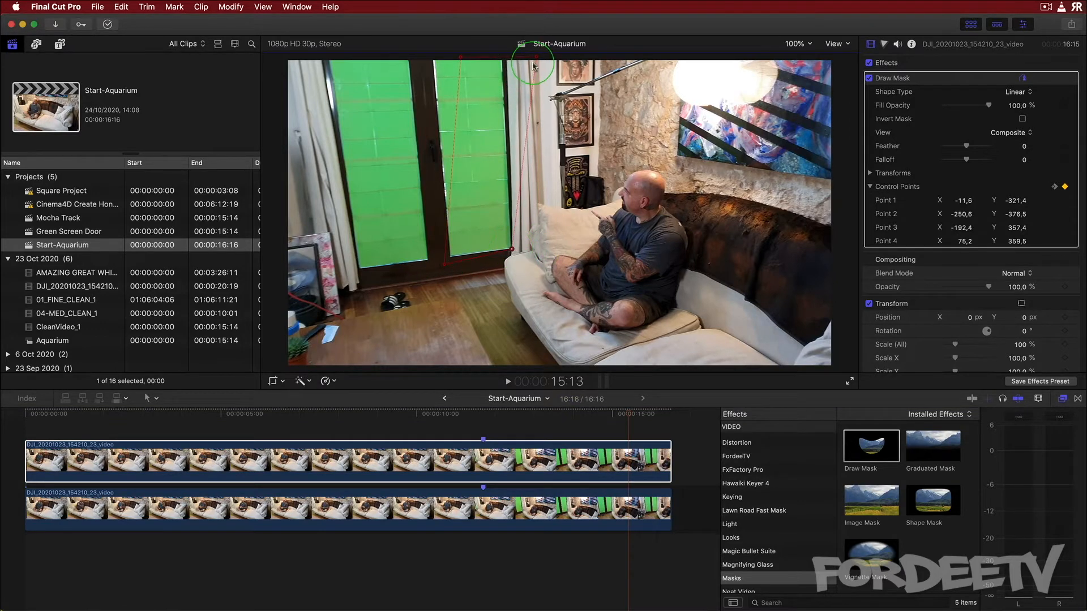
left_click_drag(536, 57, 427, 58)
left_click_drag(628, 416, 609, 416)
left_click_drag(512, 249, 488, 252)
left_click_drag(504, 58, 476, 57)
left_click_drag(426, 57, 400, 56)
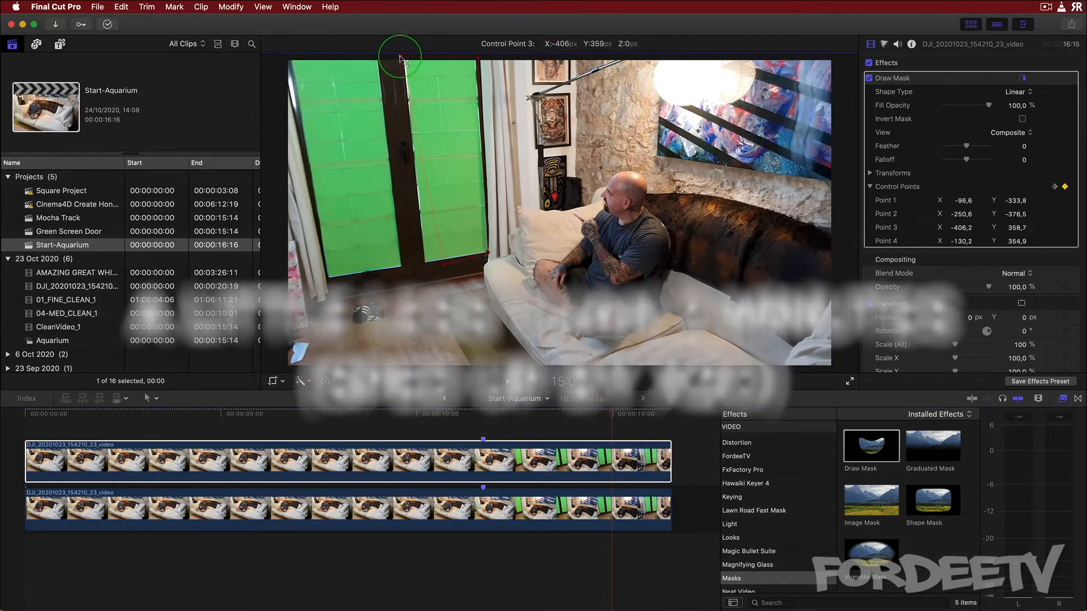
left_click_drag(445, 264, 420, 267)
left_click_drag(609, 416, 589, 416)
left_click_drag(487, 252, 462, 255)
left_click_drag(396, 57, 354, 58)
left_click_drag(589, 416, 568, 416)
left_click_drag(462, 255, 431, 257)
left_click_drag(449, 57, 420, 56)
left_click_drag(569, 416, 546, 416)
left_click_drag(331, 56, 306, 56)
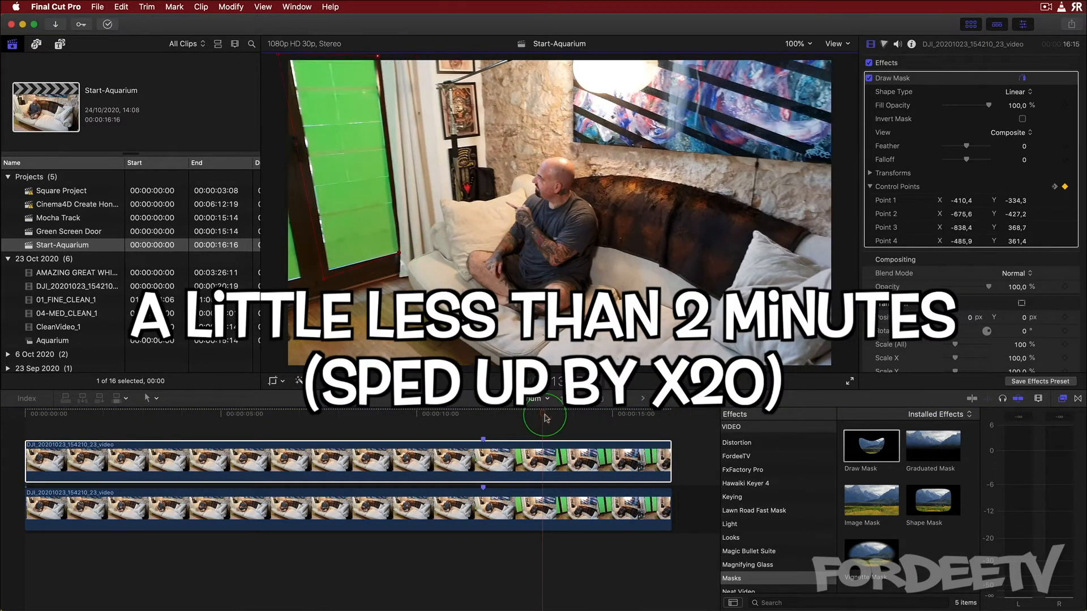
left_click_drag(546, 416, 525, 416)
Zoom the viewer out and keep moving the mask corners at earlier frames as the door slides off-screen
key("super+minus")
left_click_drag(432, 135, 420, 136)
left_click_drag(525, 416, 504, 416)
left_click_drag(443, 246, 420, 246)
left_click_drag(504, 416, 494, 416)
left_click_drag(430, 133, 407, 124)
left_click_drag(445, 229, 422, 221)
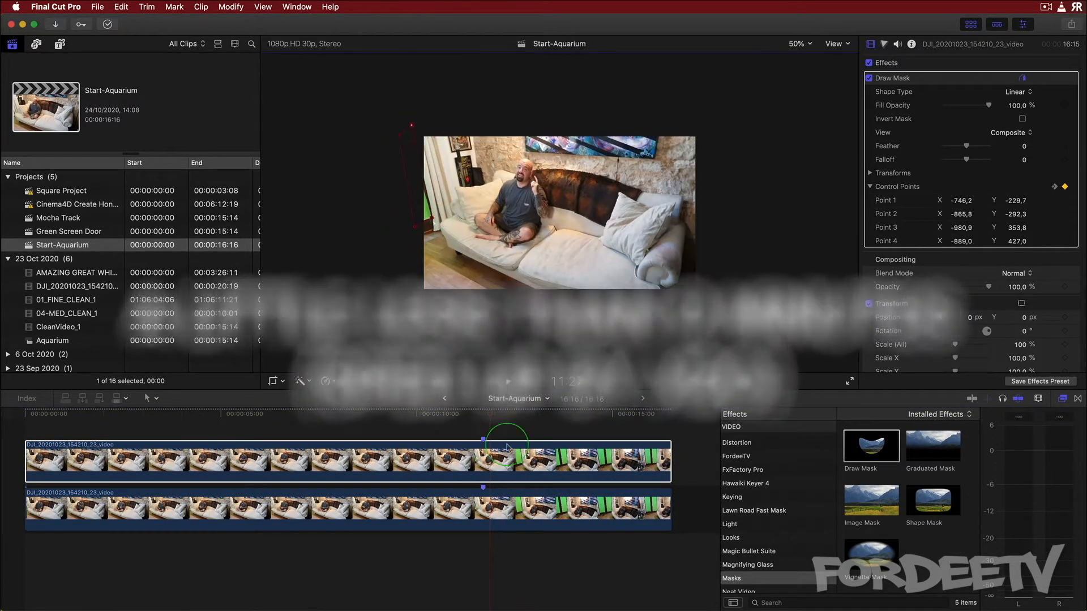
left_click_drag(493, 416, 482, 416)
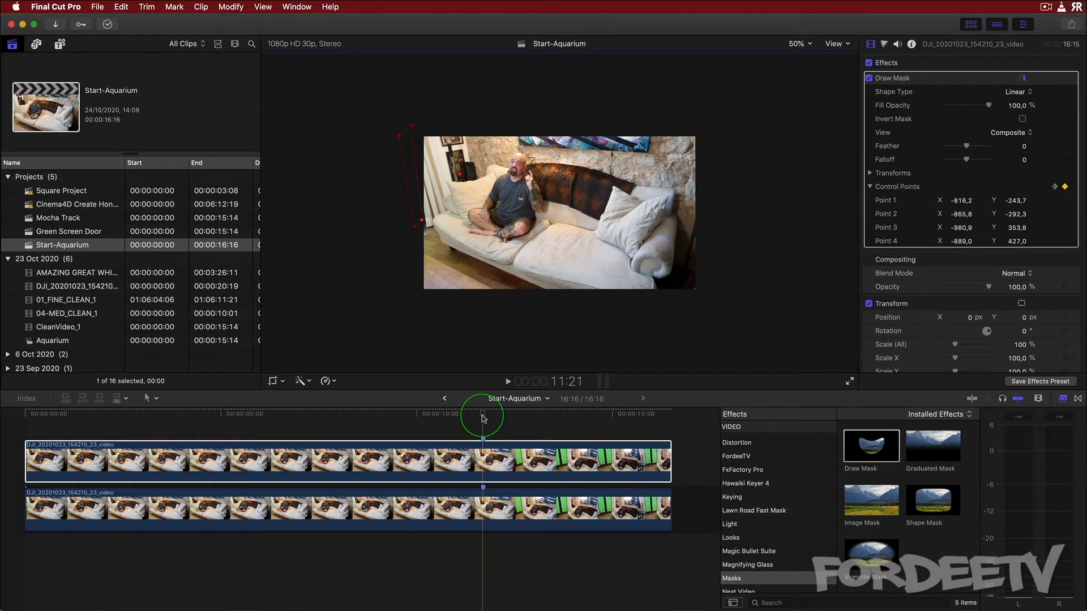
Set the viewer zoom to 100% and correct the mask's upper-left corner around frame 11:22
left_click_drag(483, 415, 496, 416)
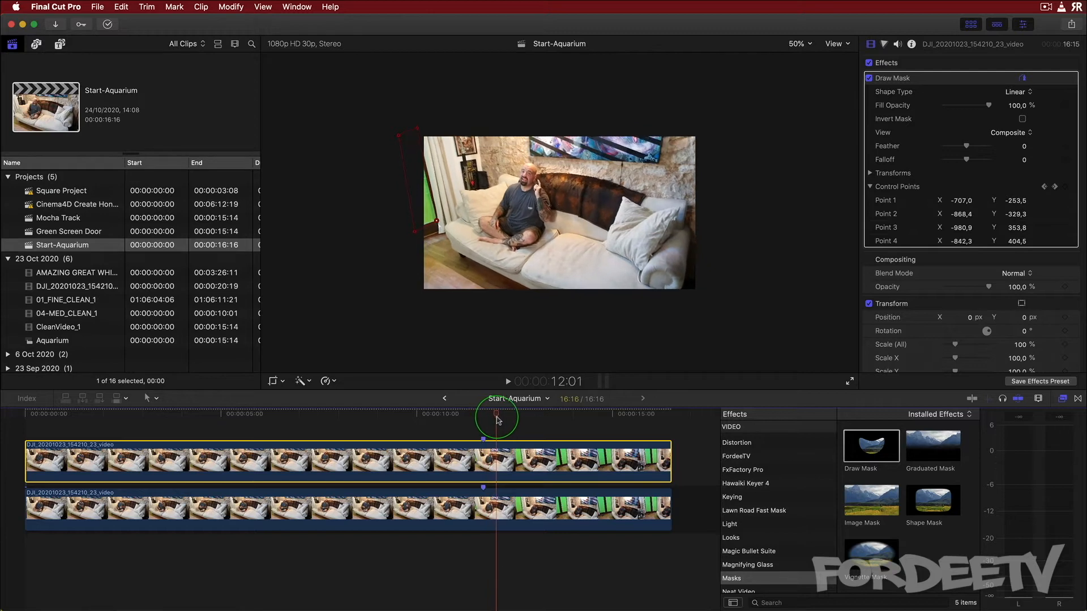
left_click(790, 45)
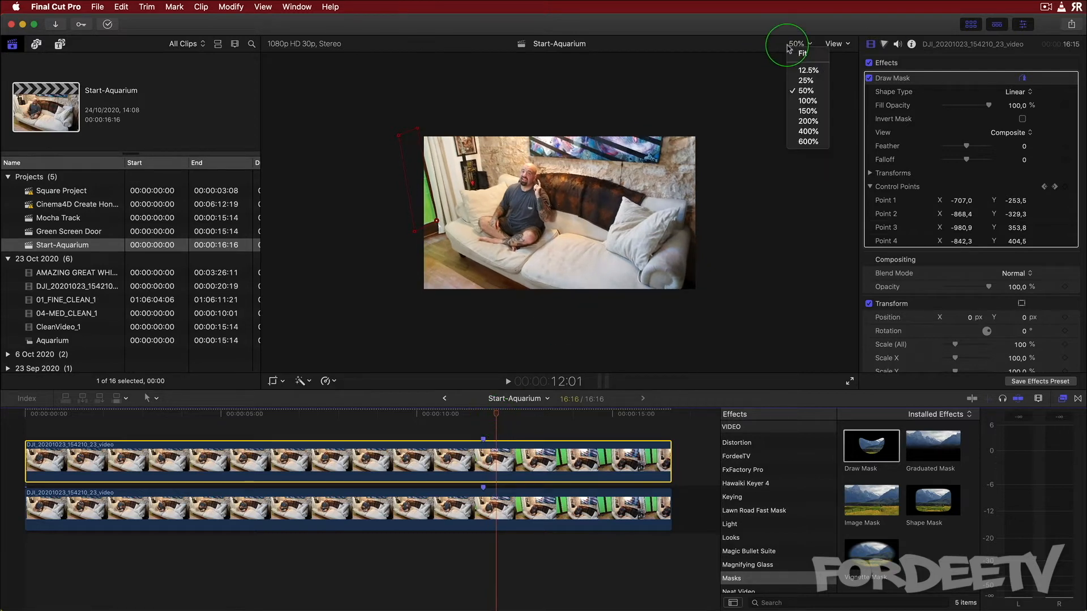
left_click(807, 100)
left_click(359, 442)
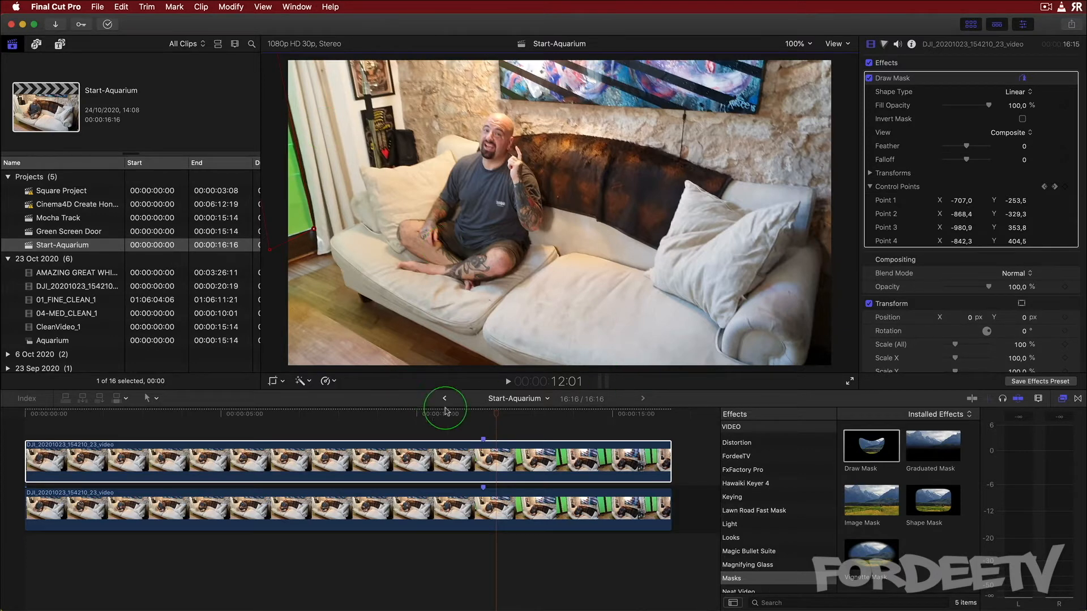
left_click_drag(498, 417, 485, 417)
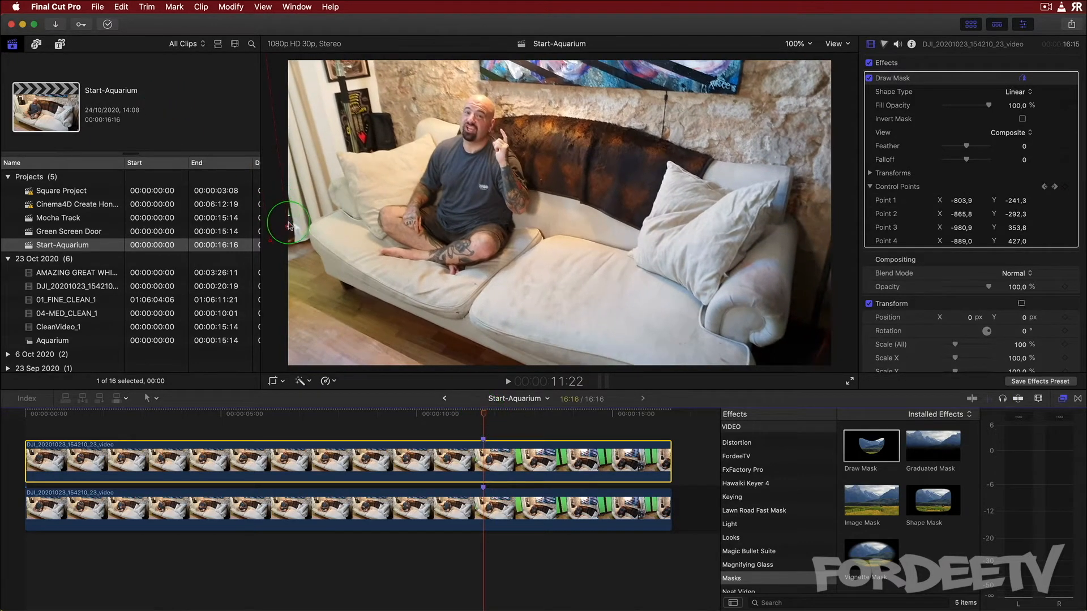
left_click_drag(289, 227, 294, 219)
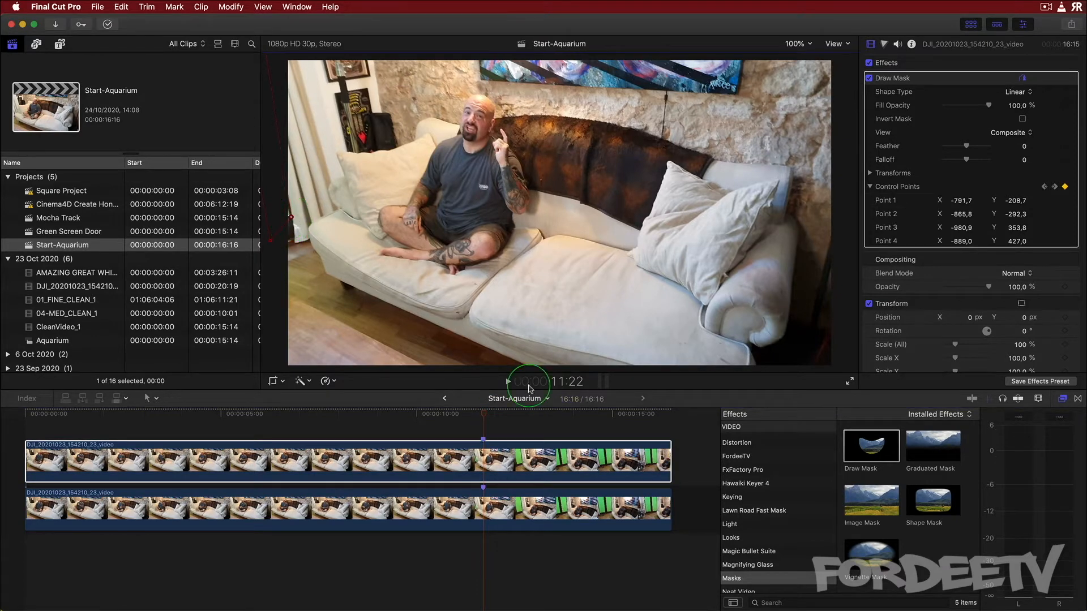
Scrub forward toward the clip's end and refine the mask corners around frame 16:02
left_click(485, 416)
left_click_drag(485, 416, 526, 418)
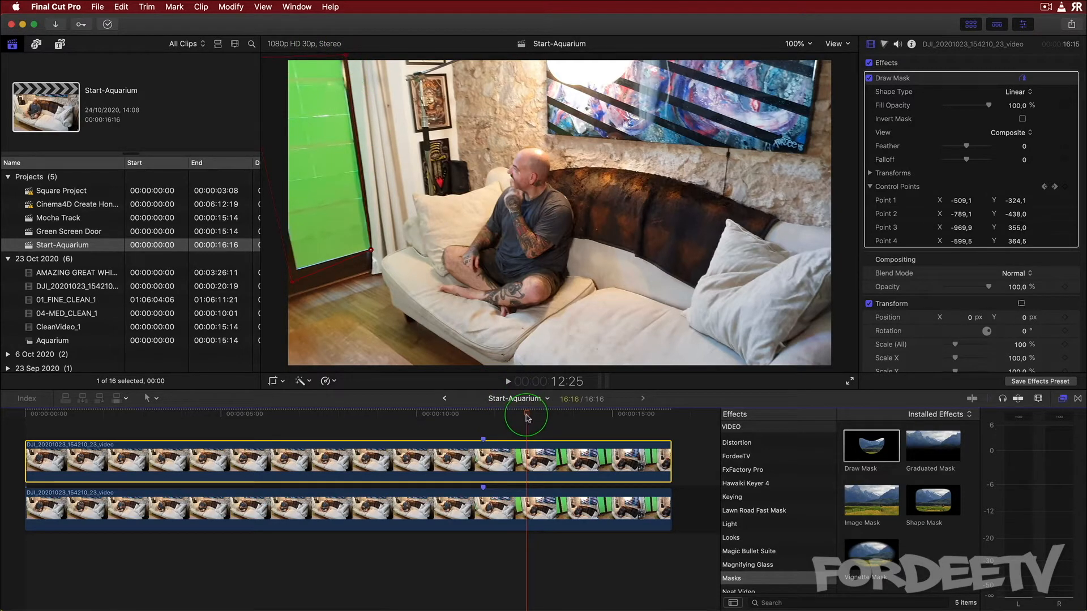
left_click_drag(527, 418, 655, 422)
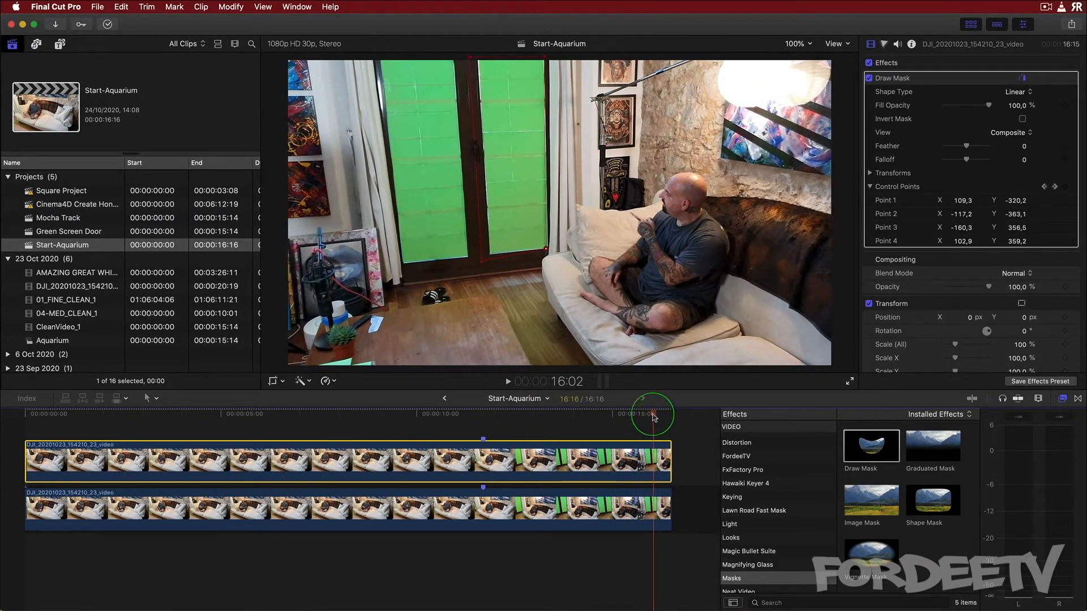
left_click_drag(545, 59, 547, 57)
left_click_drag(546, 253, 549, 249)
left_click(652, 416)
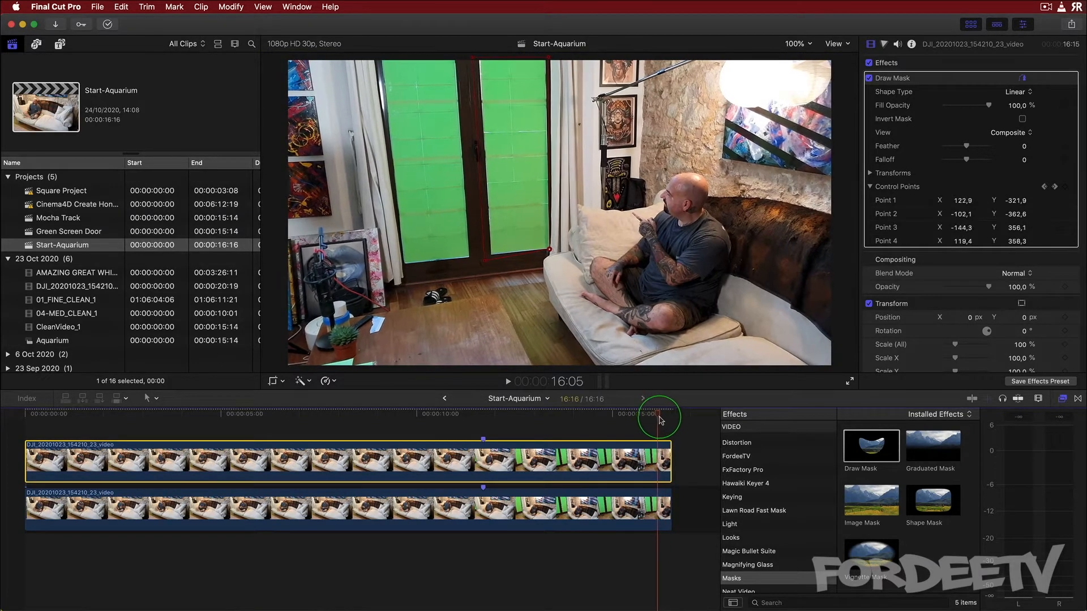
mouse_move(670, 420)
left_mouse_down()
mouse_move(679, 420)
mouse_move(596, 429)
mouse_move(696, 427)
mouse_move(587, 427)
mouse_move(682, 418)
mouse_move(672, 421)
left_mouse_up()
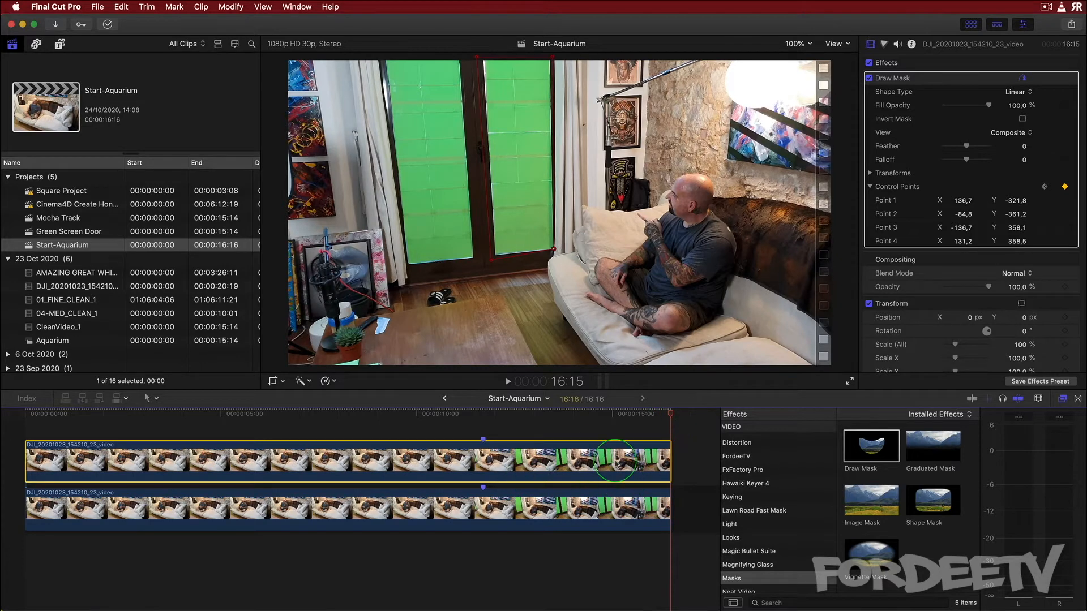
Apply a second Draw Mask to the upper clip, draw it around the left door panel and enable keyframing for its control points
left_click(866, 444)
mouse_move(866, 443)
left_mouse_down()
mouse_move(521, 468)
mouse_move(558, 454)
left_mouse_up()
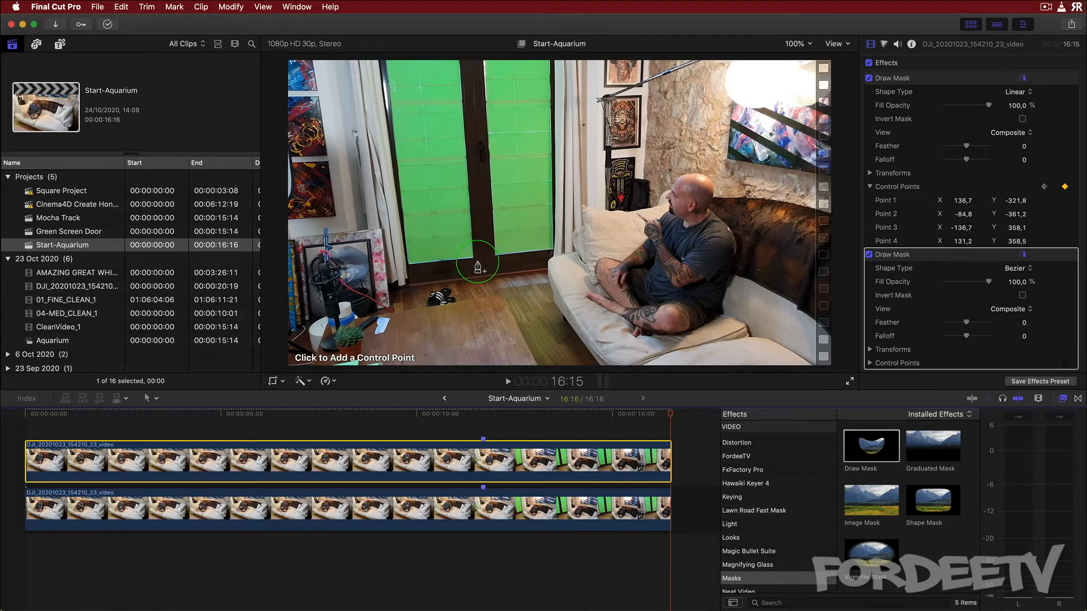
left_click(463, 56)
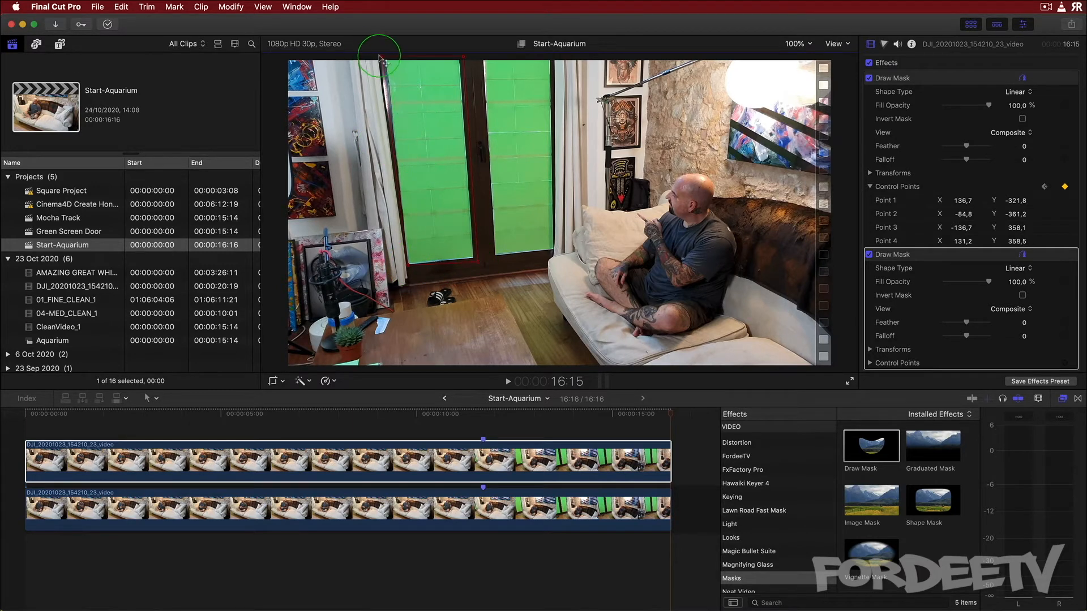
left_click_drag(383, 59, 383, 58)
mouse_move(1074, 367)
left_click(1064, 363)
Scrub through the clip and reposition the second mask's corners at several frames to follow the left panel
left_click(651, 417)
left_click_drag(459, 56, 409, 57)
left_click(625, 417)
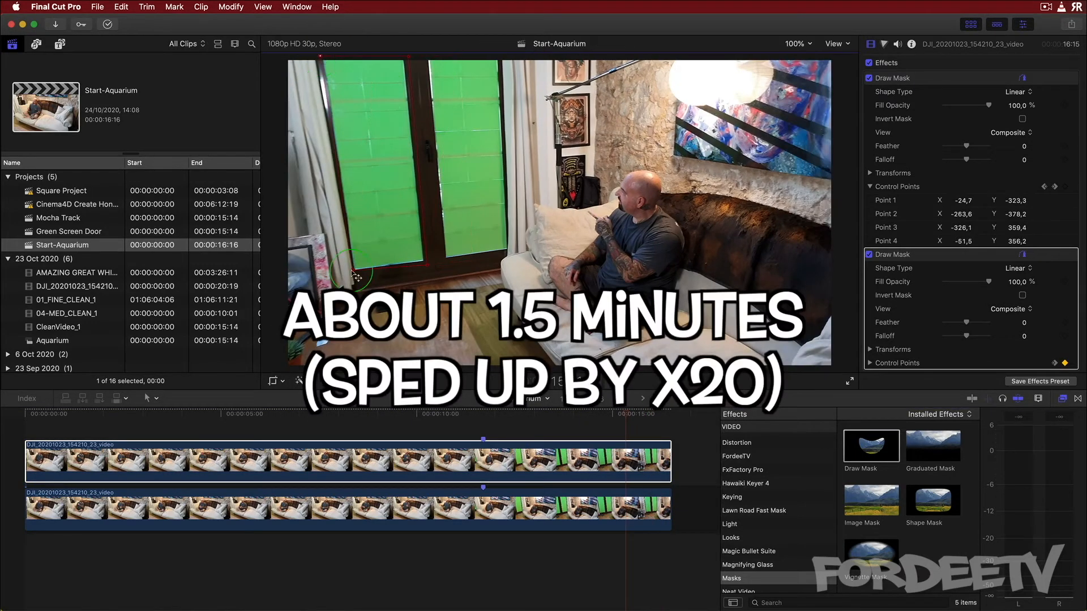
left_click(581, 417)
left_click_drag(294, 59, 274, 61)
Zoom the viewer out to 50% and keep adjusting the second mask's corners around frames 13:03–13:04 as the panel leaves the frame
key("super+minus")
left_click(606, 418)
left_click(561, 417)
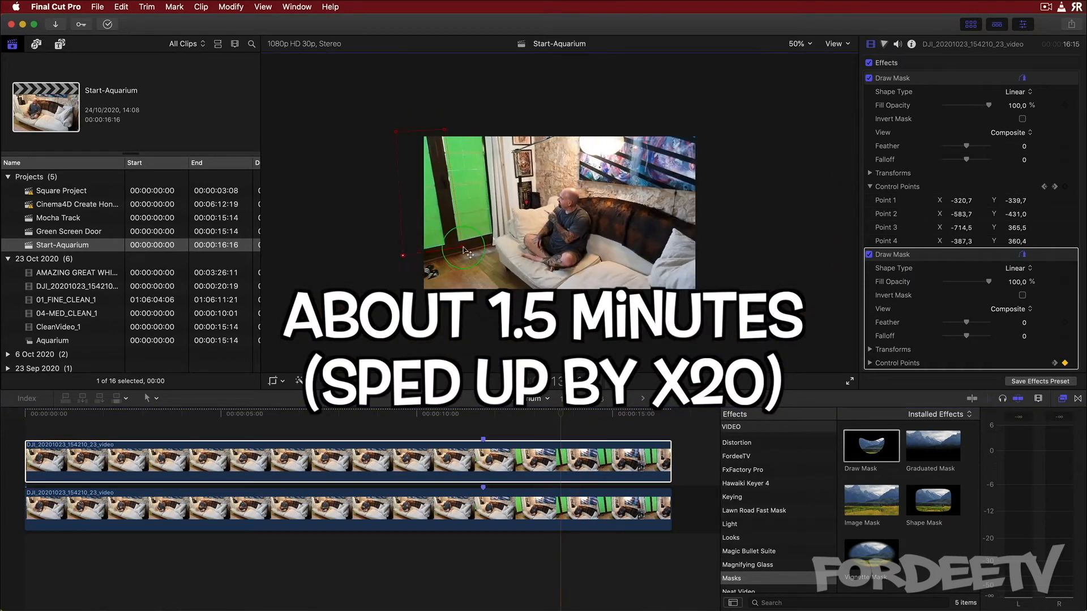
left_click(538, 417)
left_click_drag(444, 130, 403, 128)
left_click_drag(396, 132, 380, 131)
left_click_drag(463, 248, 432, 247)
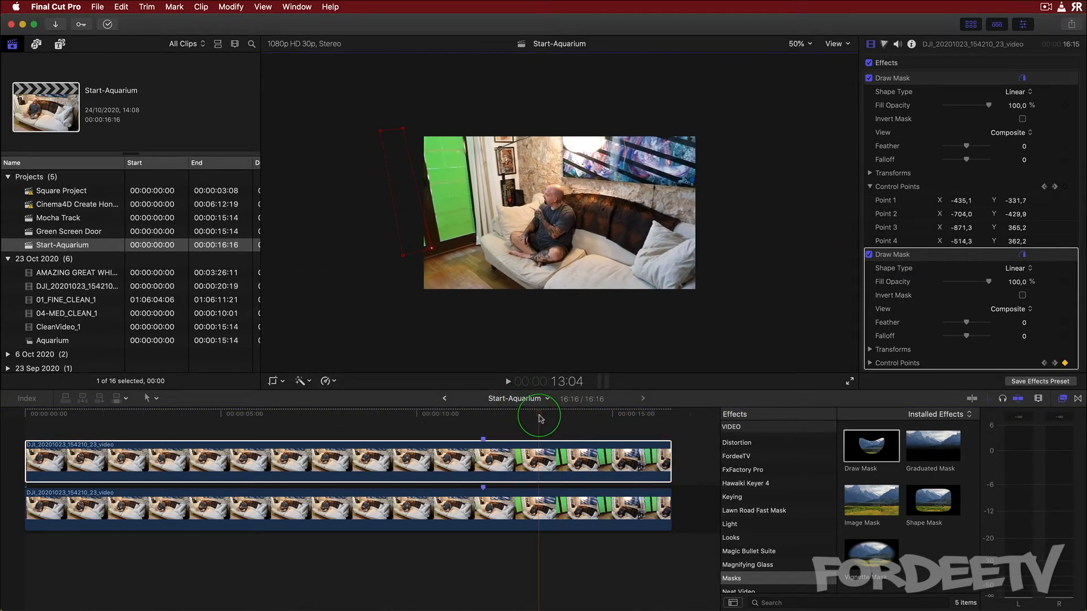
left_click(536, 417)
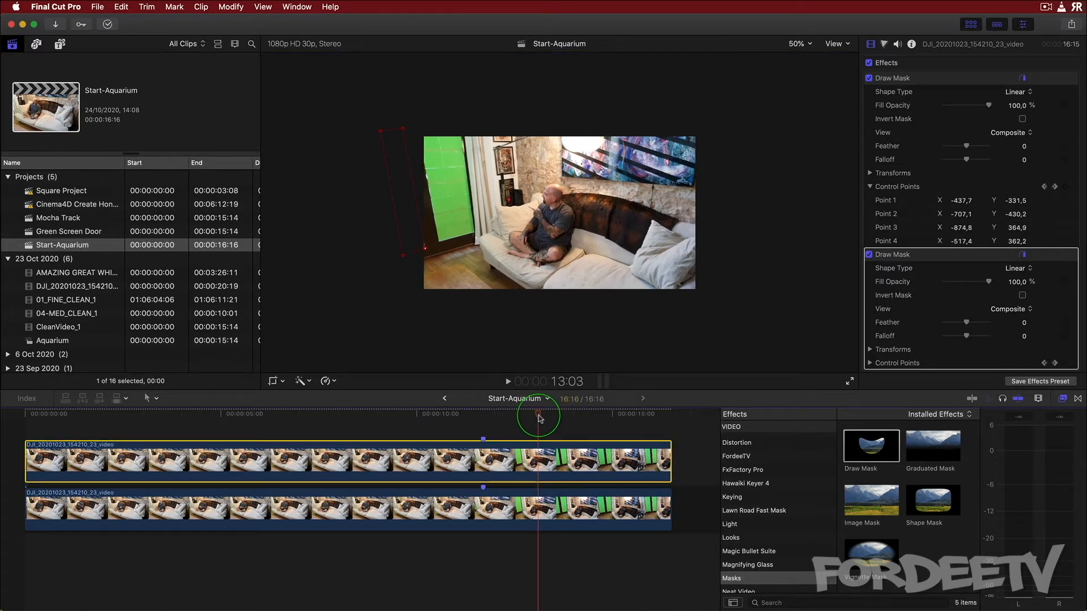
left_click(539, 417)
left_click_drag(539, 416, 538, 416)
left_click_drag(423, 248, 426, 248)
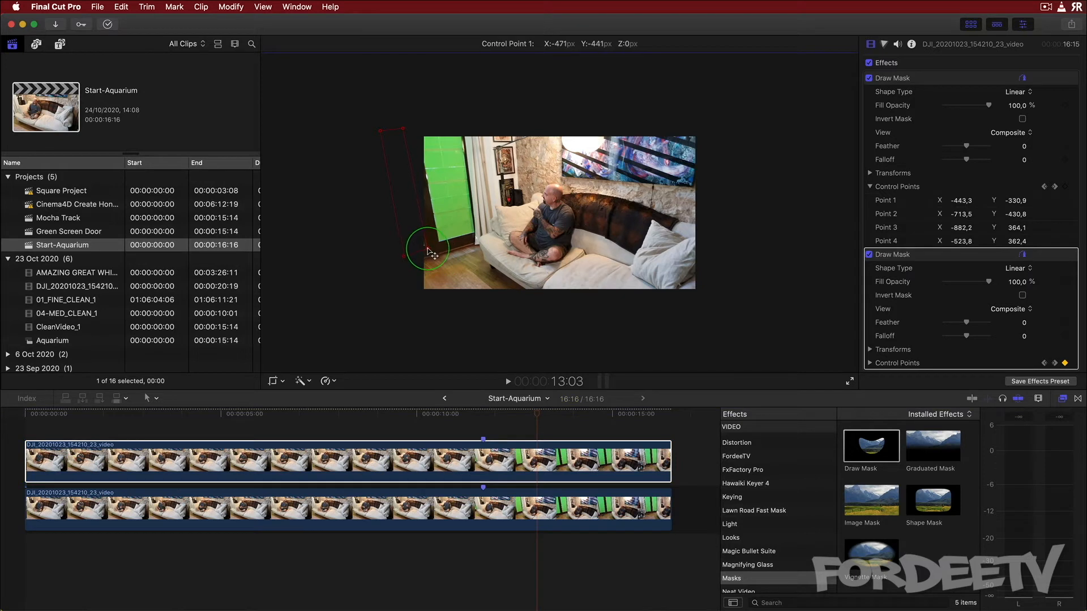
left_click(539, 416)
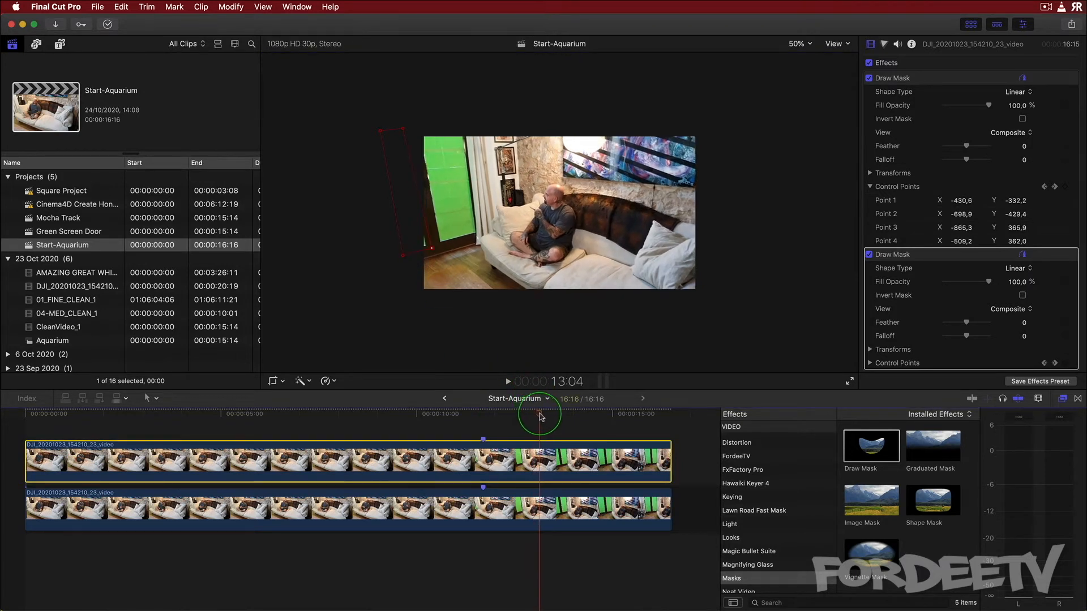
left_click_drag(540, 417, 539, 417)
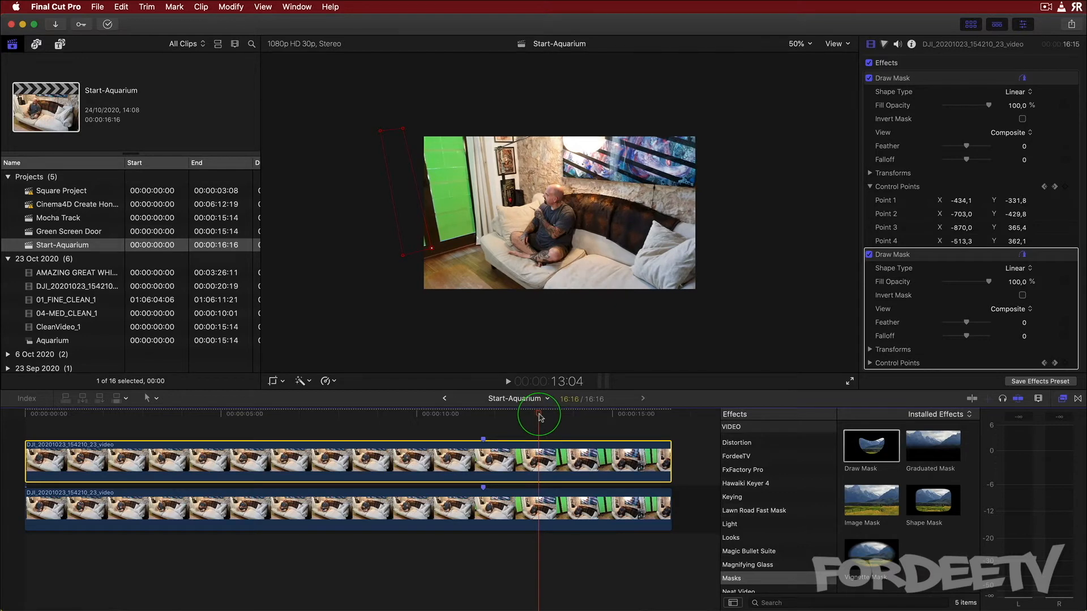
Set the viewer zoom to 100%, move to the clip's end, and apply the Keyer effect to the lower clip
left_click(798, 43)
left_click(807, 101)
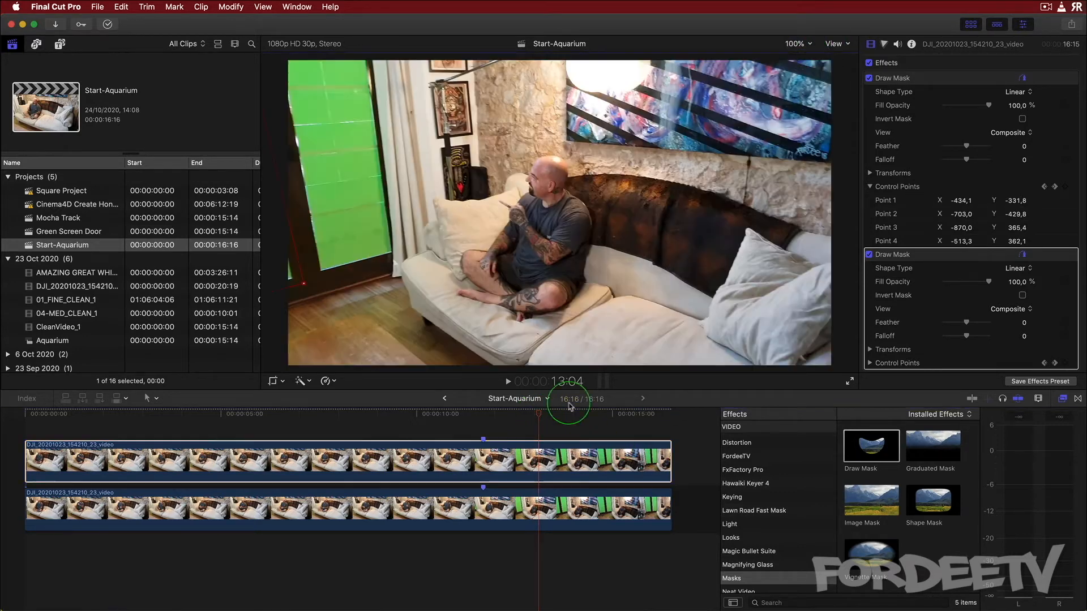
left_click_drag(537, 417, 669, 421)
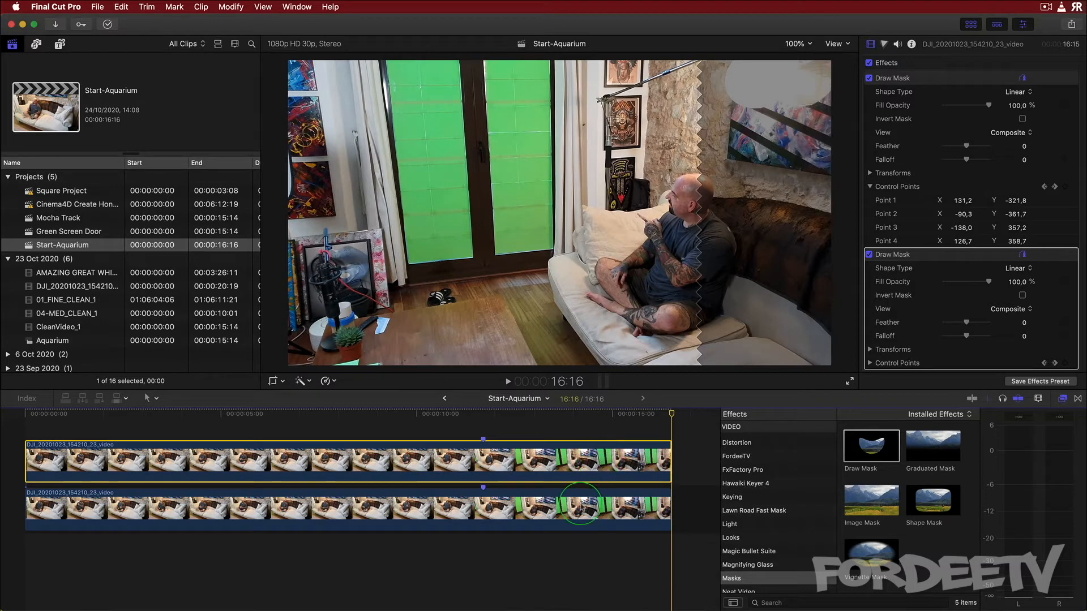
left_click(580, 504)
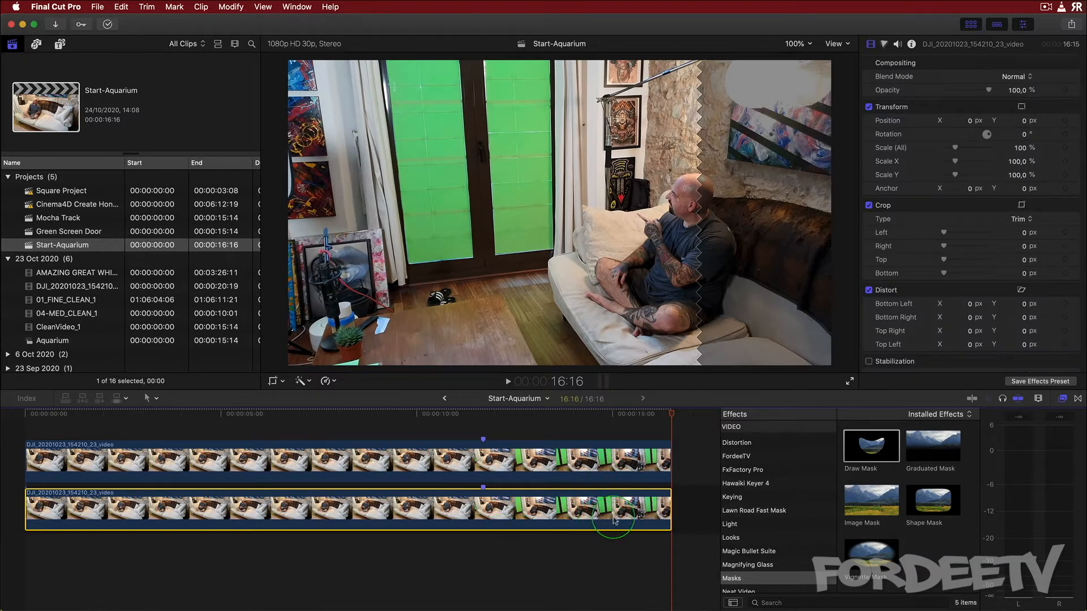
left_click(746, 499)
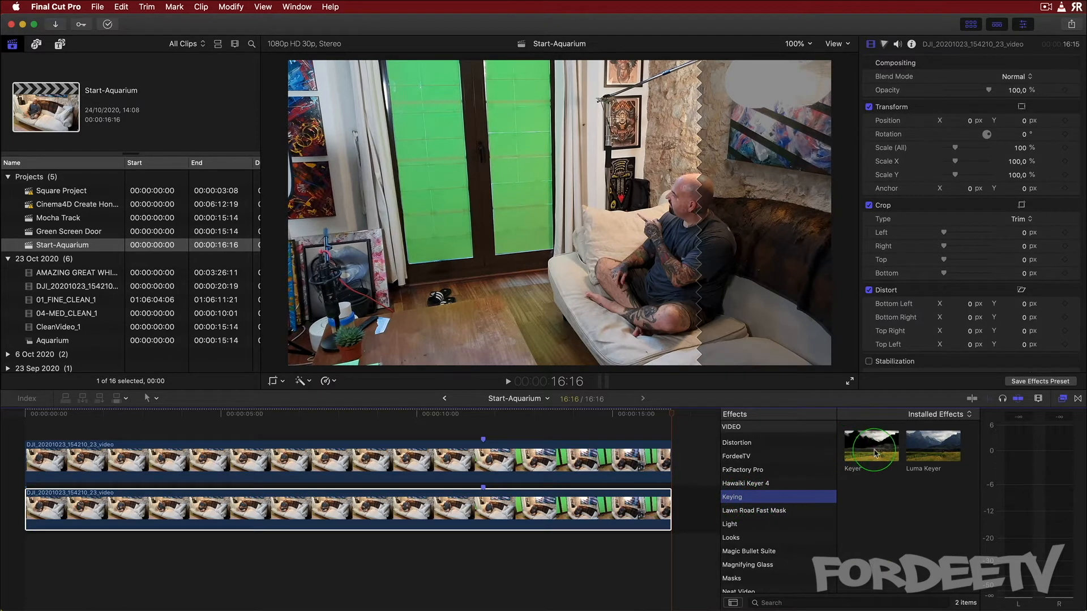
left_click_drag(870, 446, 583, 515)
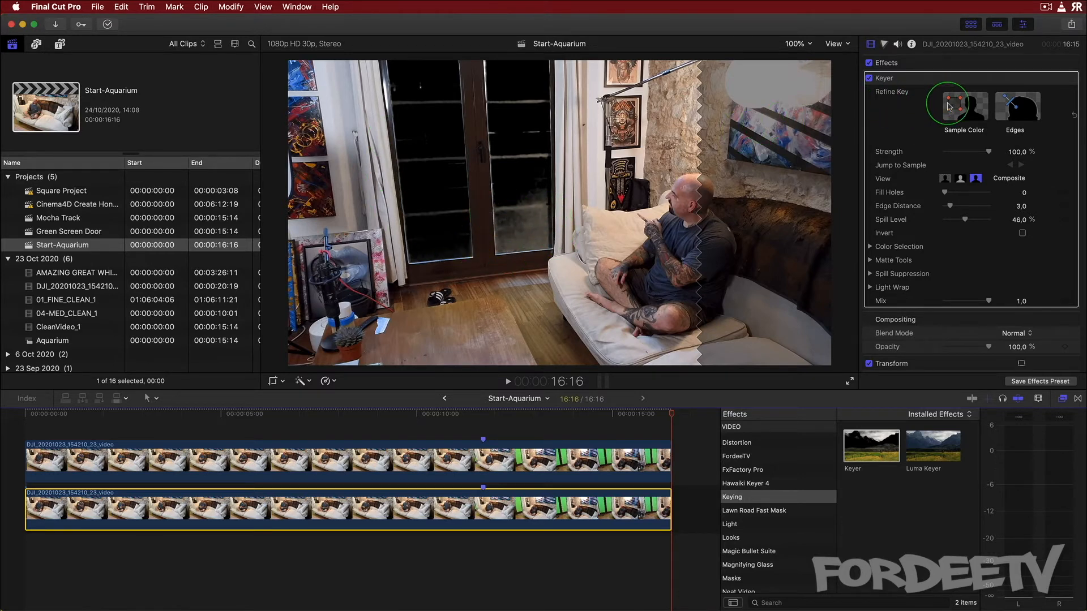
Sample the green screen colour on the door panels with Sample Color rectangles at a couple of frames
left_click(964, 107)
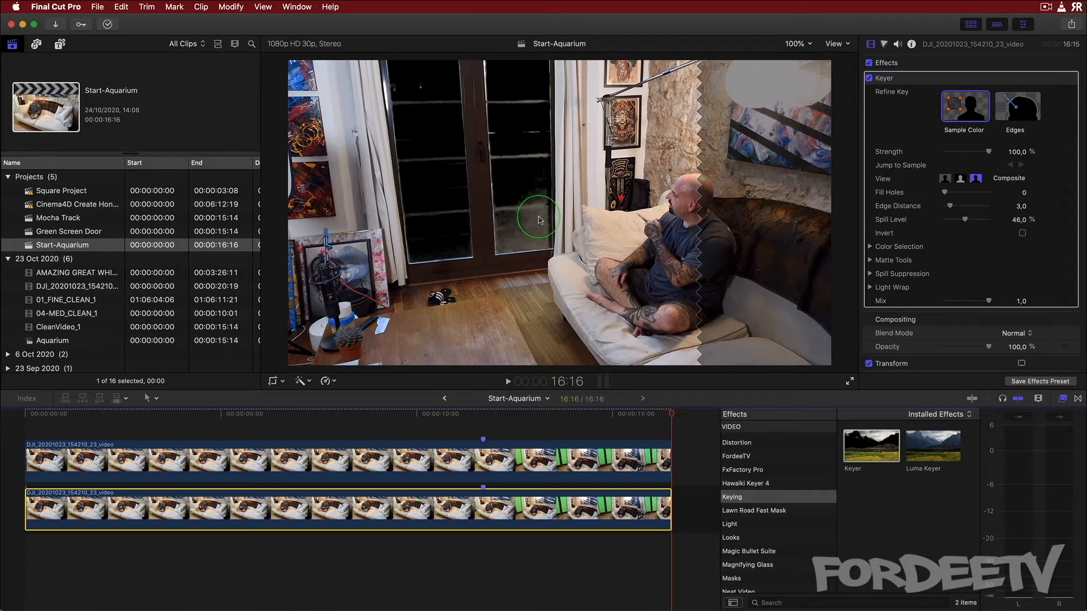
left_click_drag(545, 211, 516, 230)
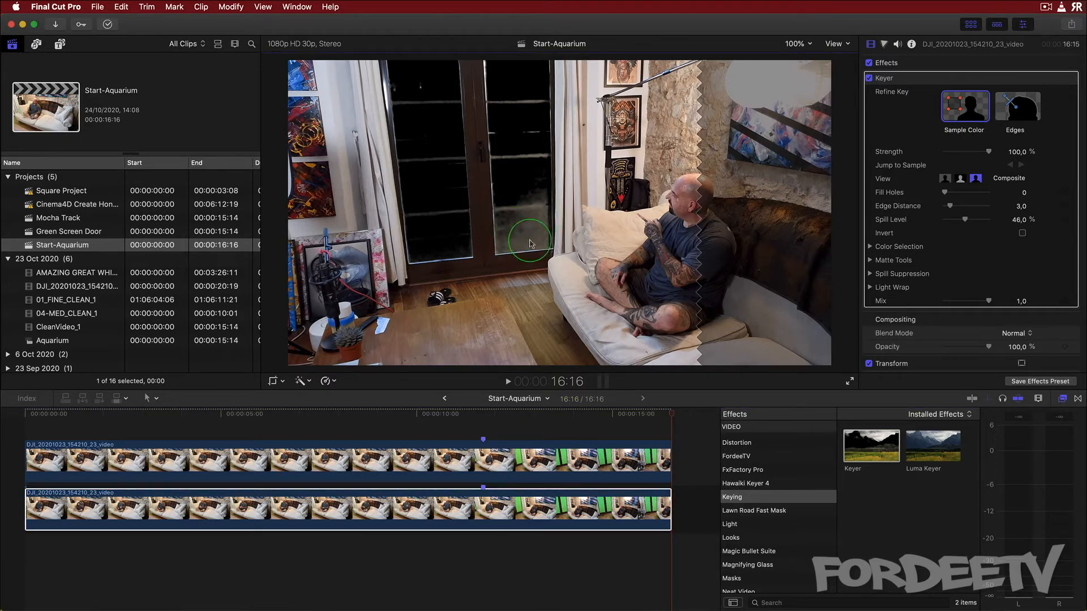
left_click(611, 499)
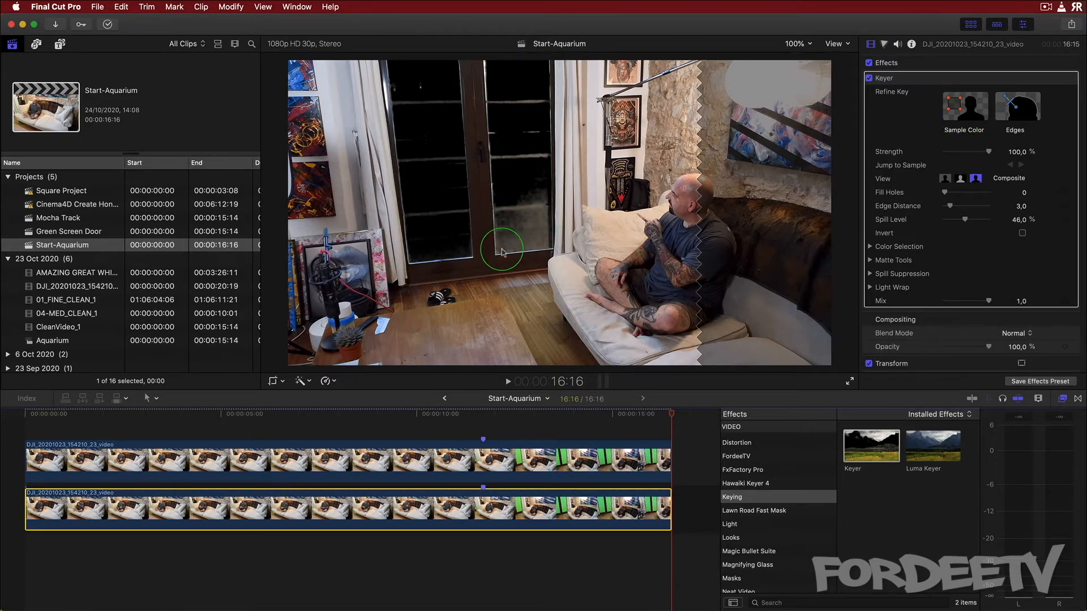
left_click_drag(515, 218, 531, 231)
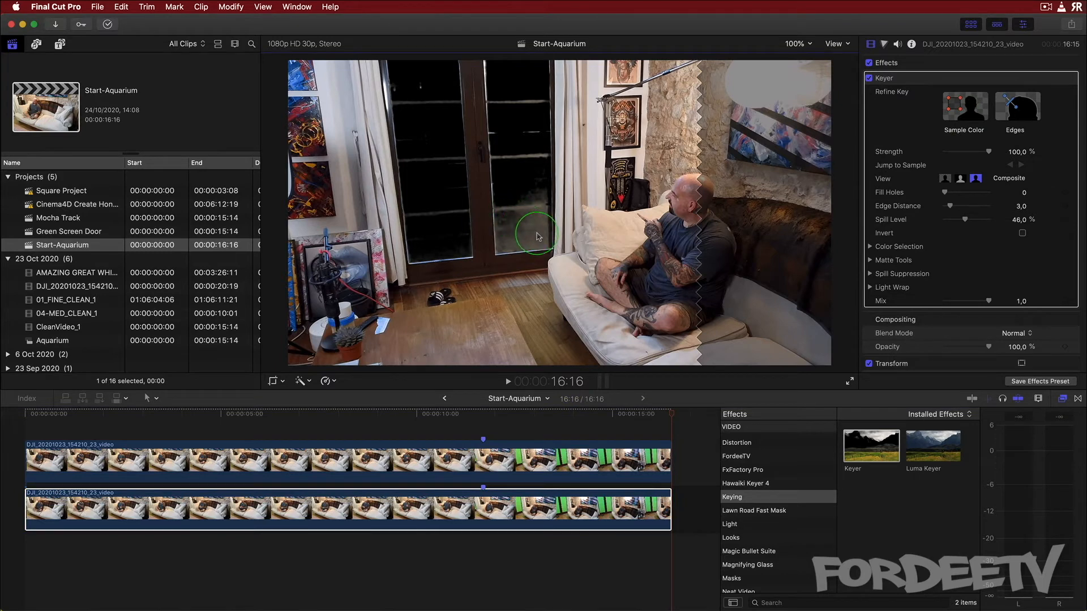
left_click(964, 106)
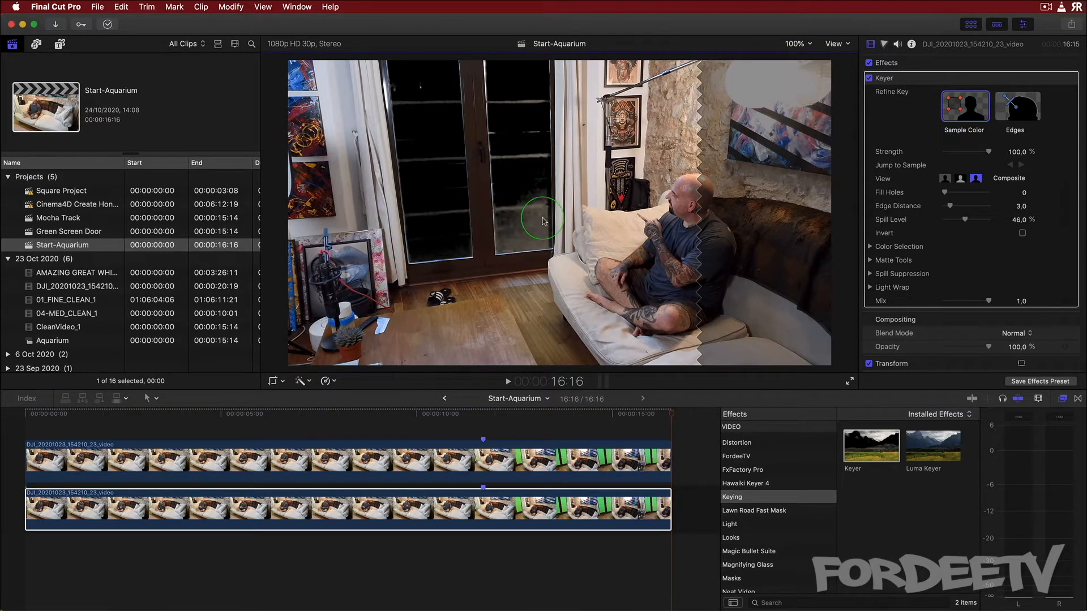
left_click(636, 437)
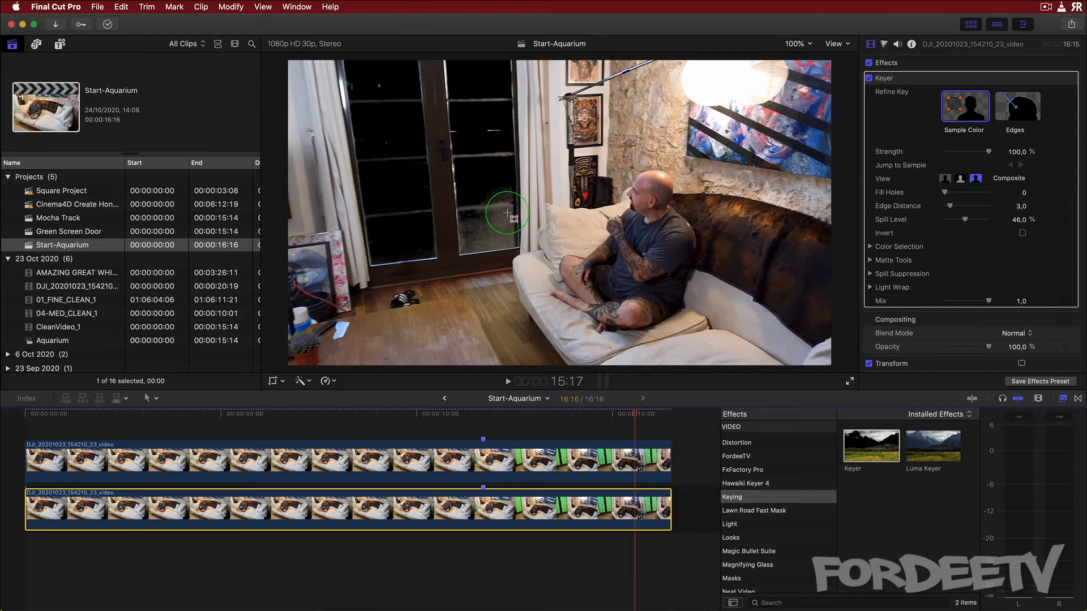
mouse_move(511, 210)
left_mouse_down()
mouse_move(461, 243)
mouse_move(478, 243)
mouse_move(475, 214)
mouse_move(511, 211)
left_mouse_up()
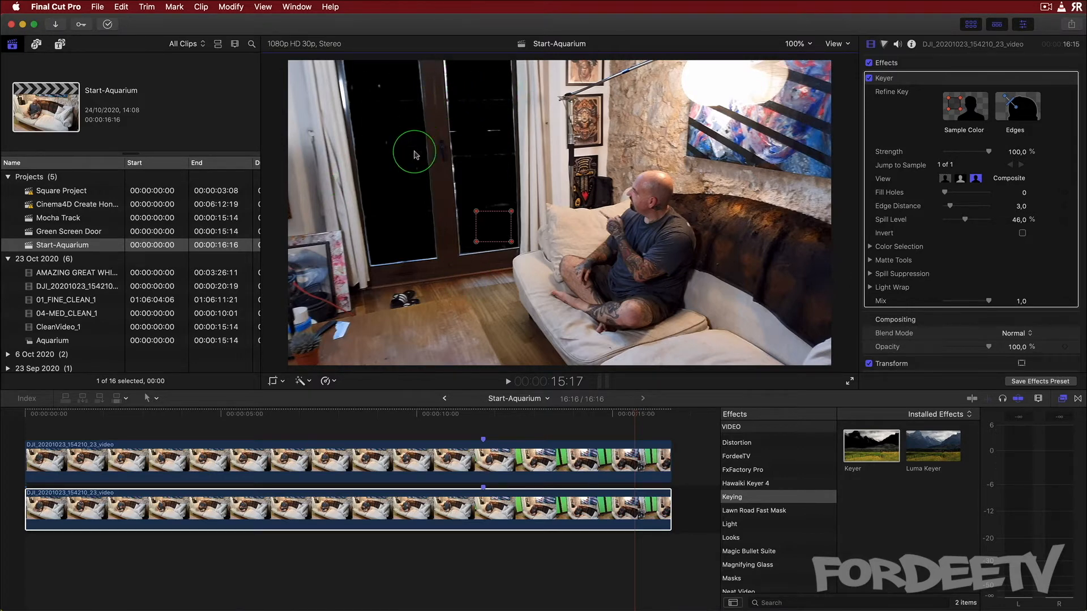
Switch the Keyer view to Matte and undo a trial Fill Holes setting of 8.15
left_click(944, 180)
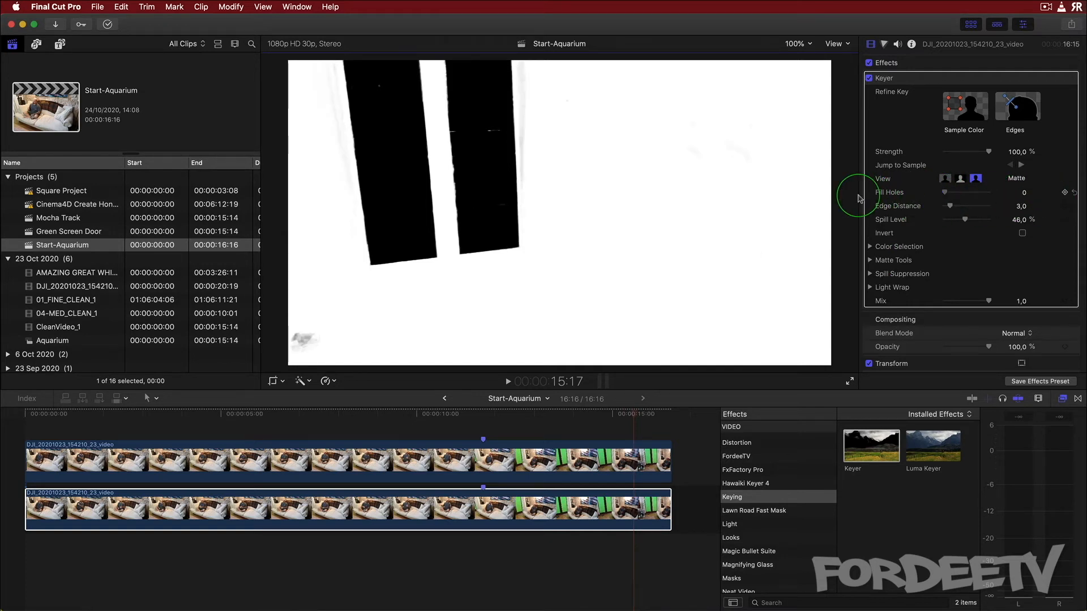
left_click_drag(944, 193, 981, 194)
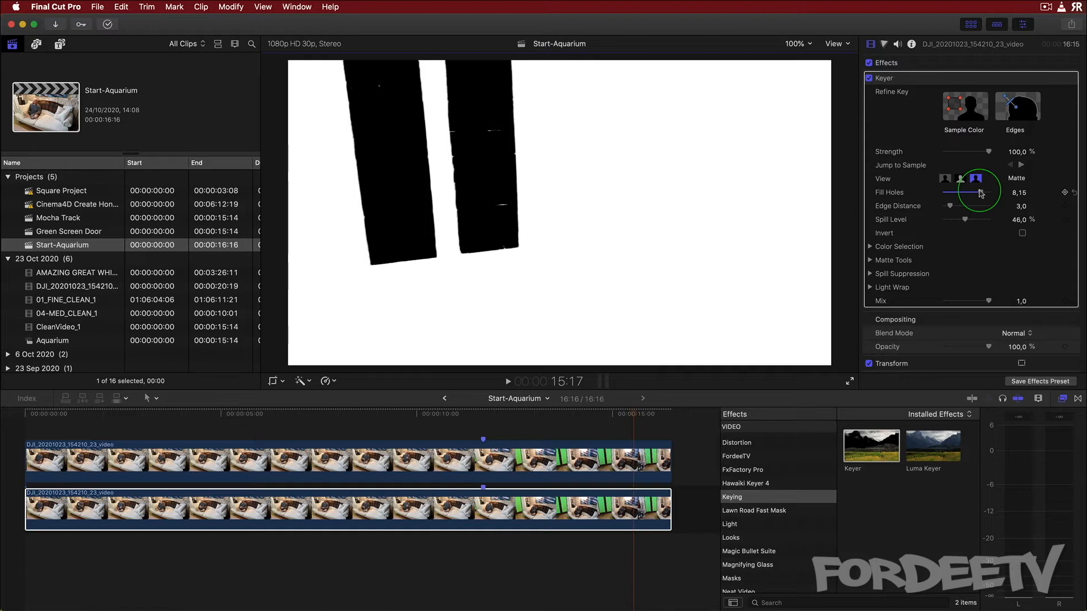
key("super+z")
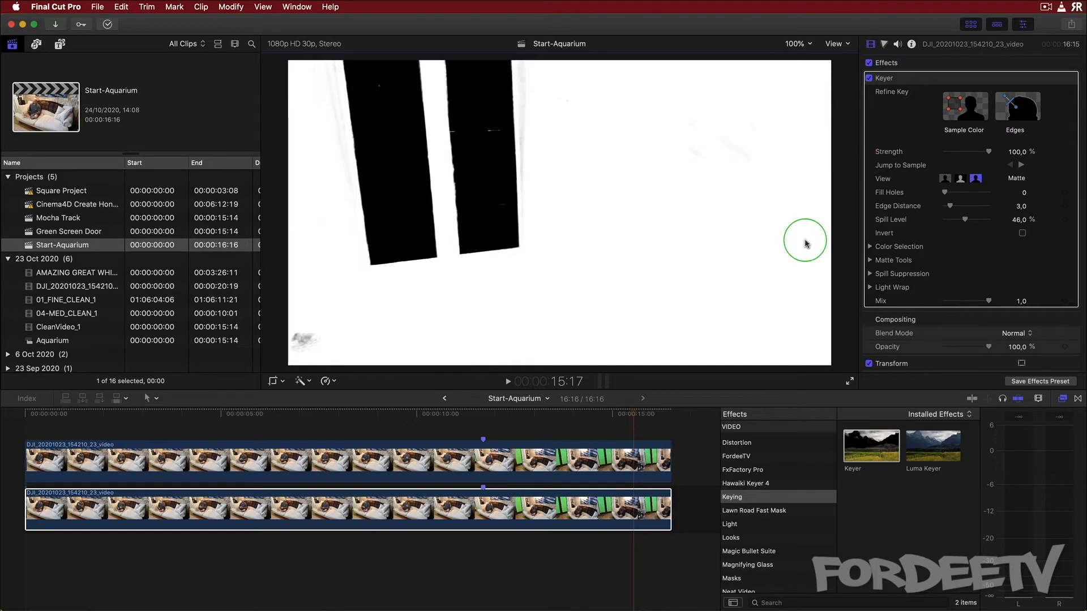
Open the Keyer's Matte Tools and adjust the Levels black, grey and white sliders to clean up the matte
left_click(869, 260)
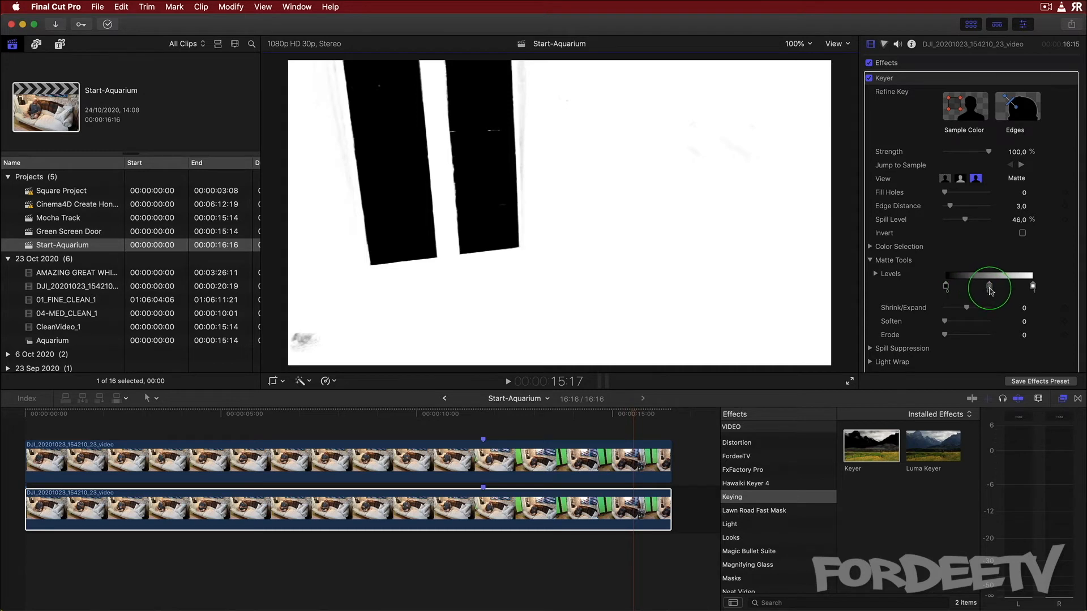
left_click_drag(991, 290, 980, 290)
mouse_move(967, 290)
left_mouse_down()
mouse_move(998, 289)
mouse_move(955, 291)
left_mouse_up()
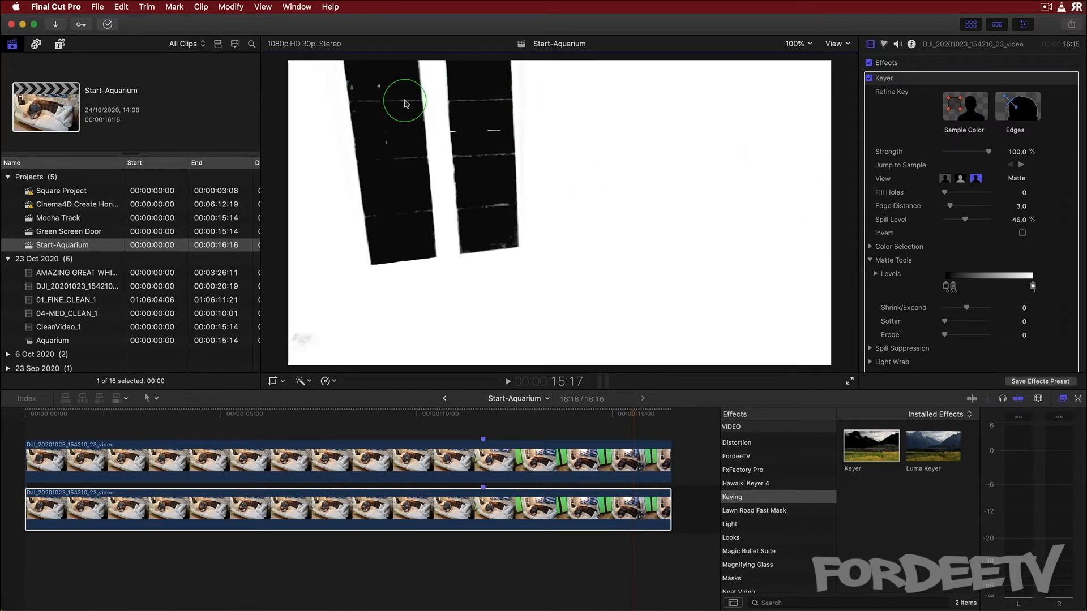
mouse_move(953, 287)
left_mouse_down()
mouse_move(1030, 289)
mouse_move(974, 289)
left_mouse_up()
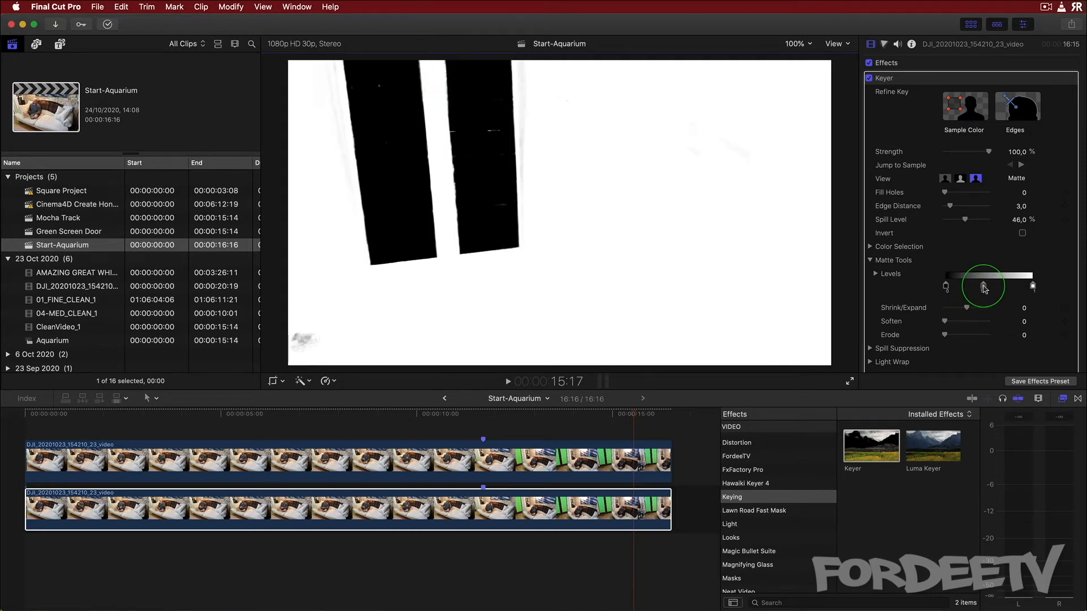
left_click_drag(983, 287, 1031, 291)
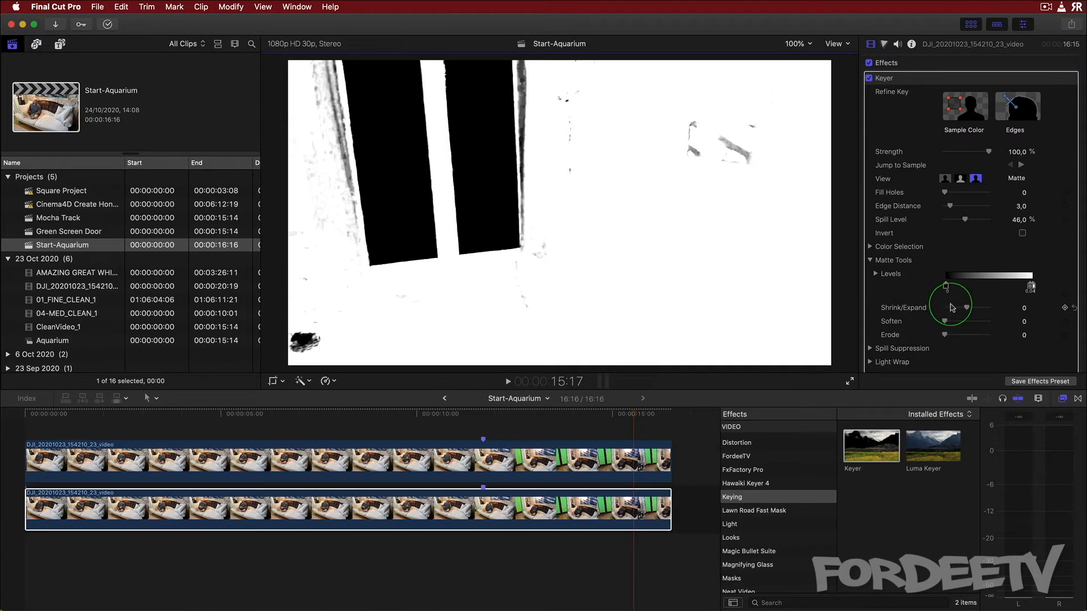
Set Shrink/Expand to -1.0 and switch the Keyer view back to Composite
left_click_drag(967, 310, 966, 309)
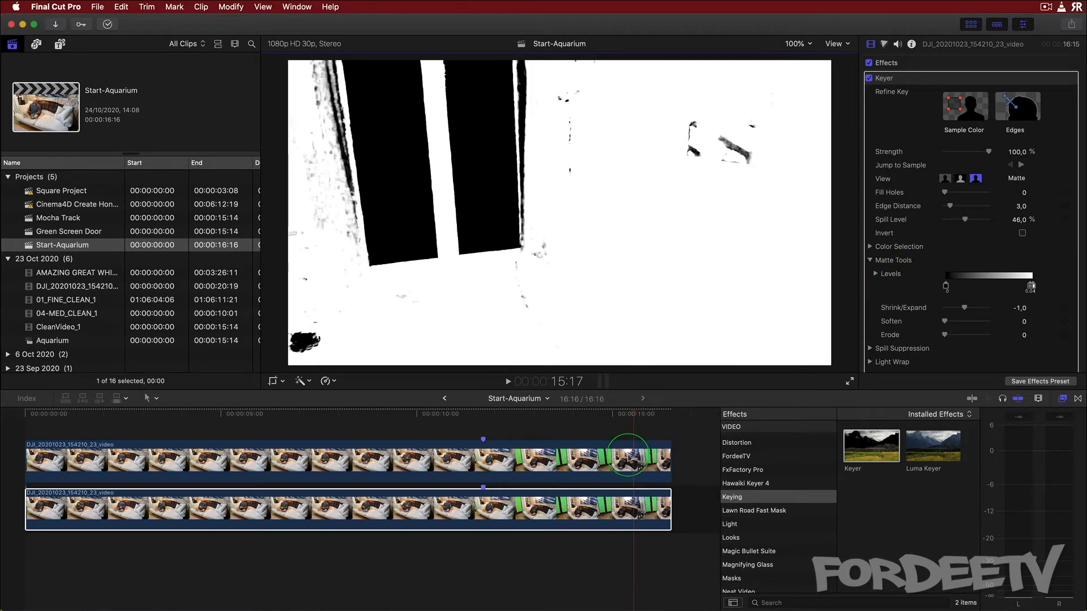
left_click(944, 179)
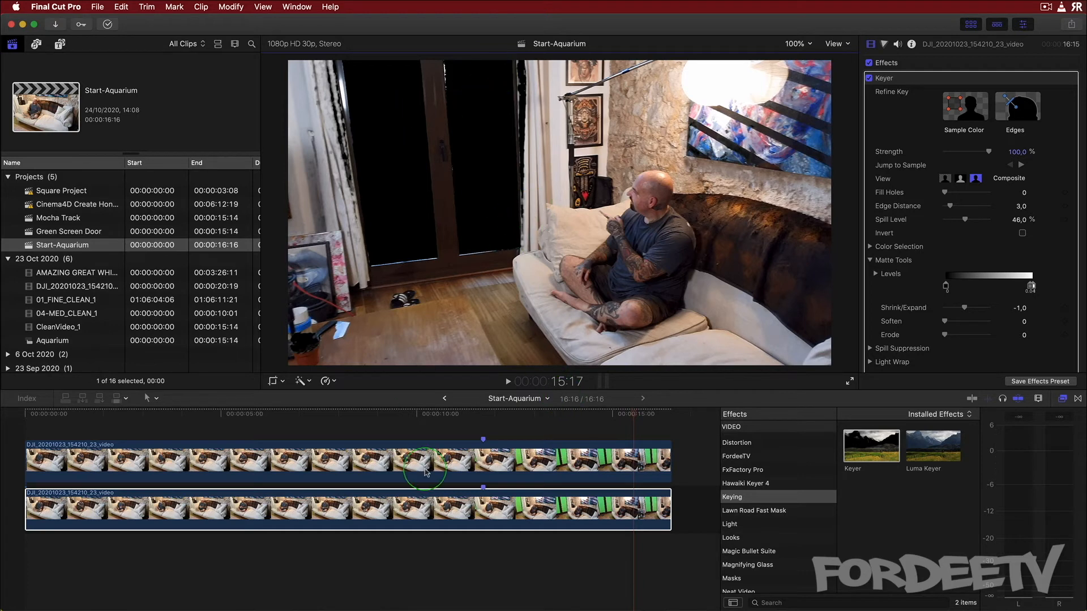
Open the Green Screen Door project and copy its shark footage clip
double_click(63, 232)
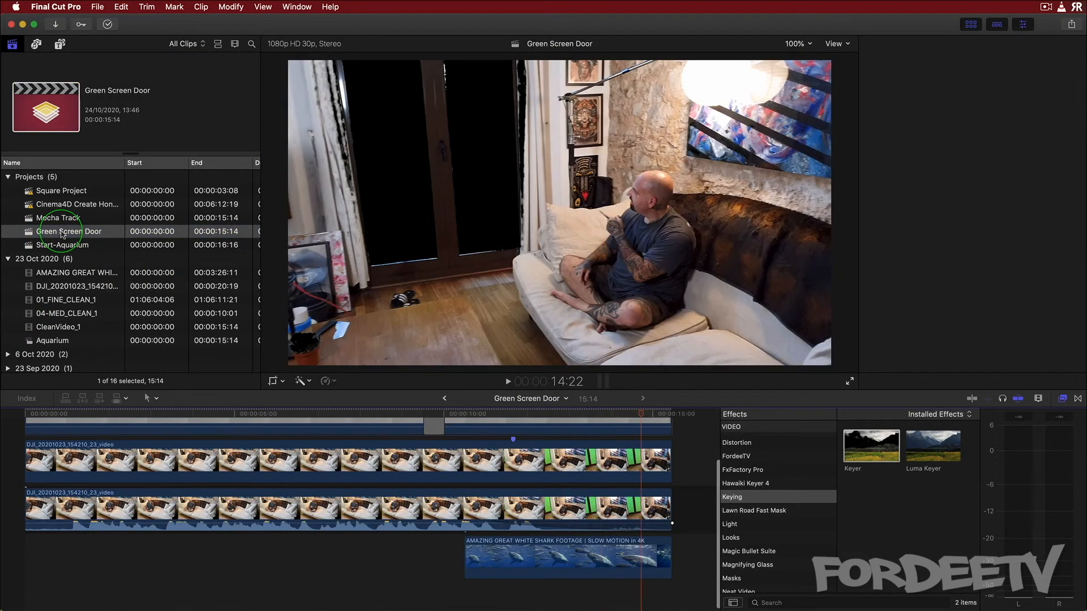
left_click(522, 563)
key("super+c")
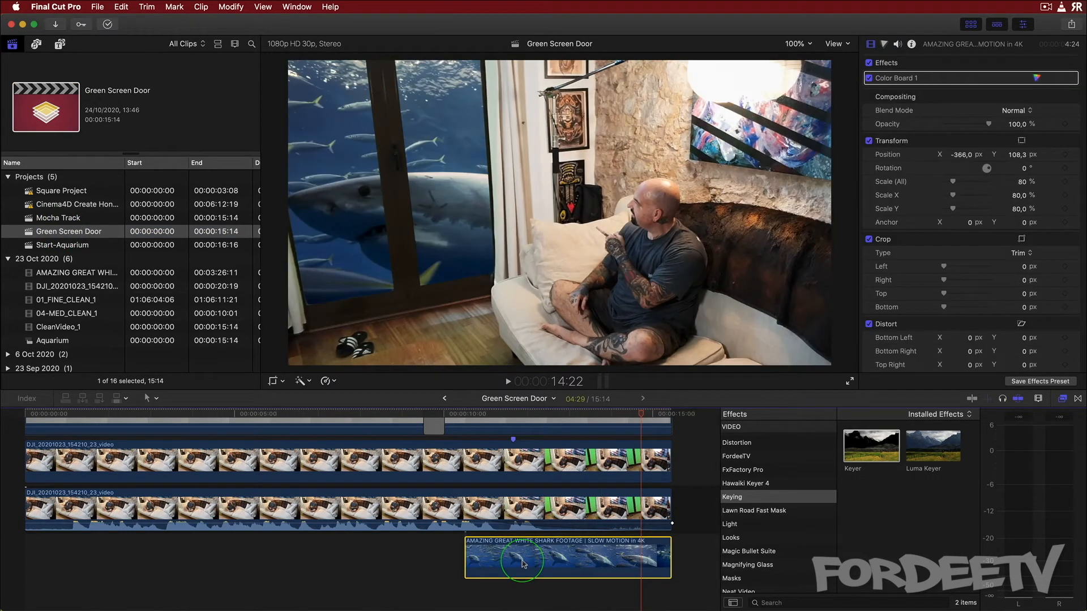
Return to the Start-Aquarium project and paste the shark footage beneath the clips at the playhead
left_click(446, 399)
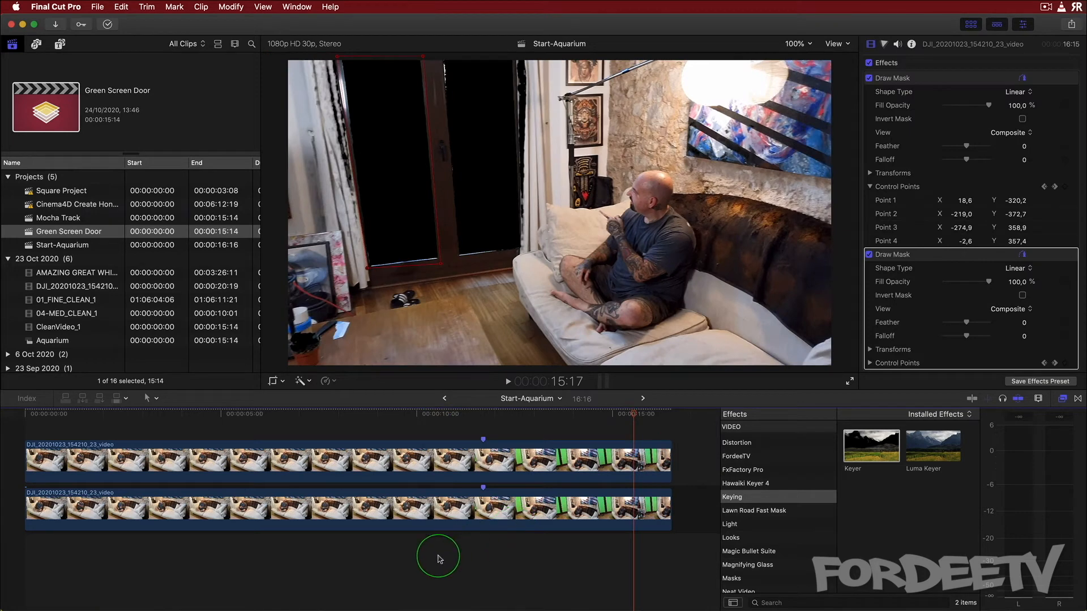
left_click(430, 557)
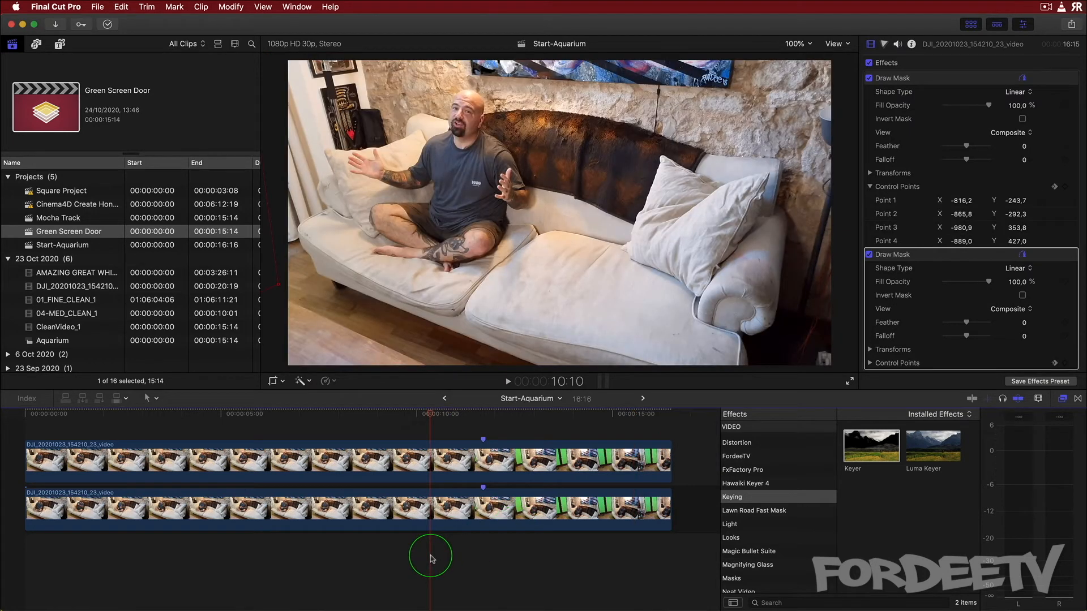
key("super+v")
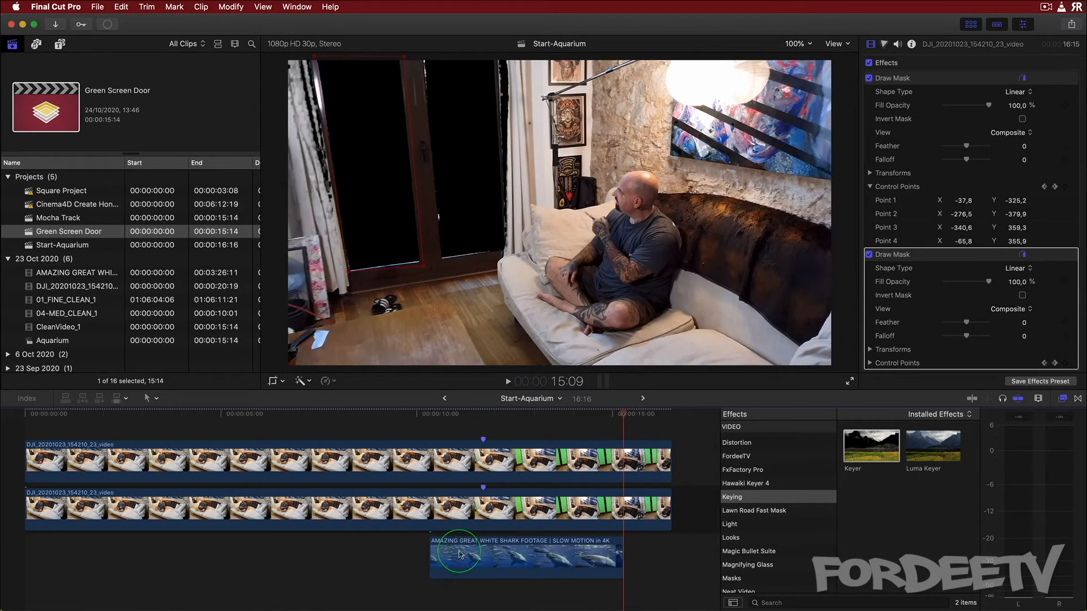
Slide the shark footage clip later in the timeline and briefly disable the two door clips to preview it
left_click_drag(485, 561, 533, 562)
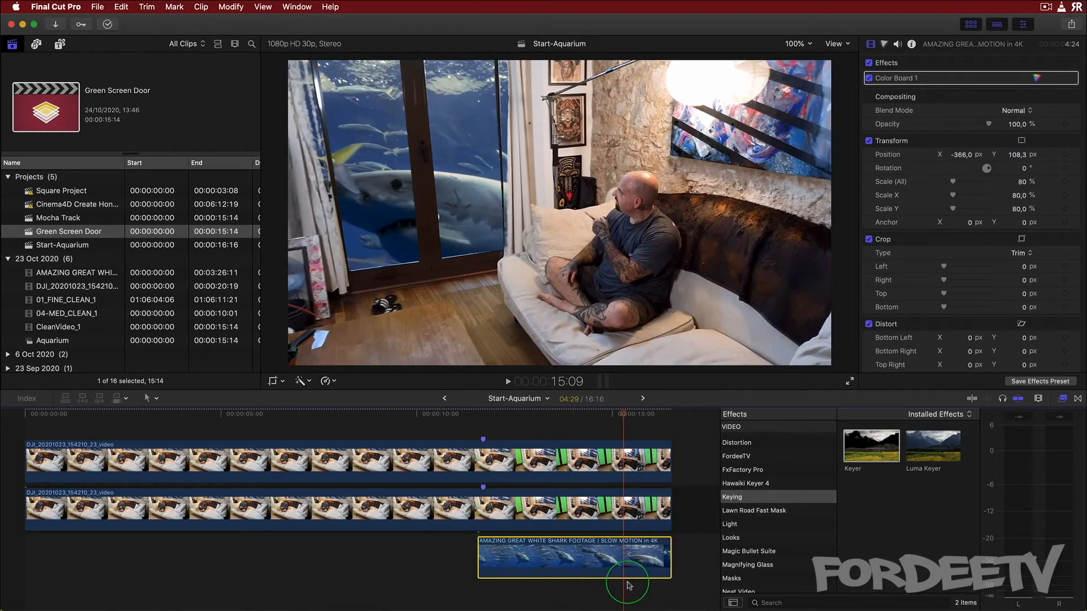
left_click(552, 469)
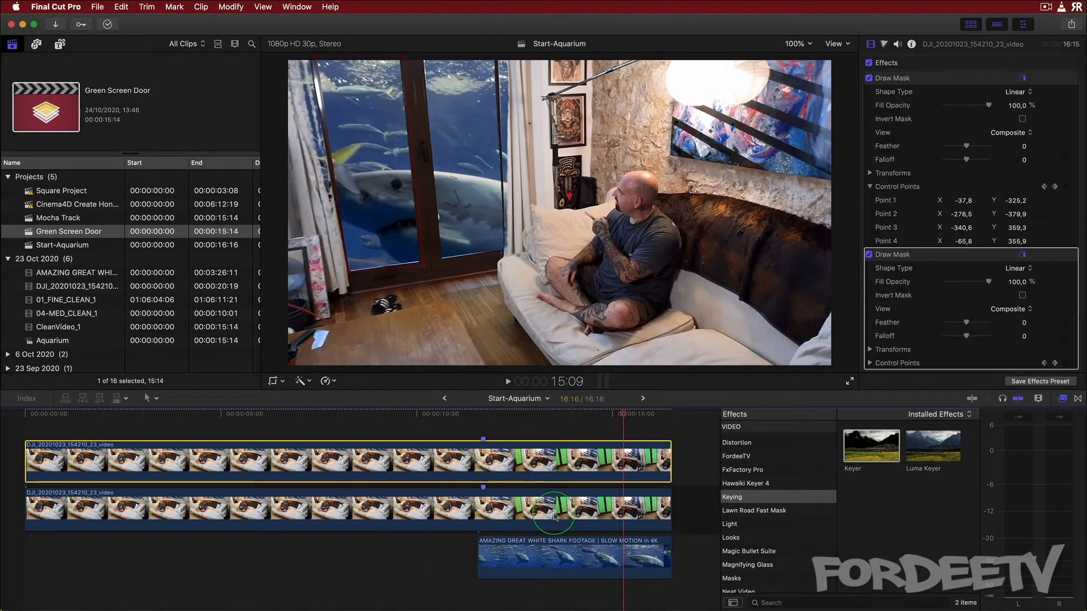
left_click(554, 512, "super")
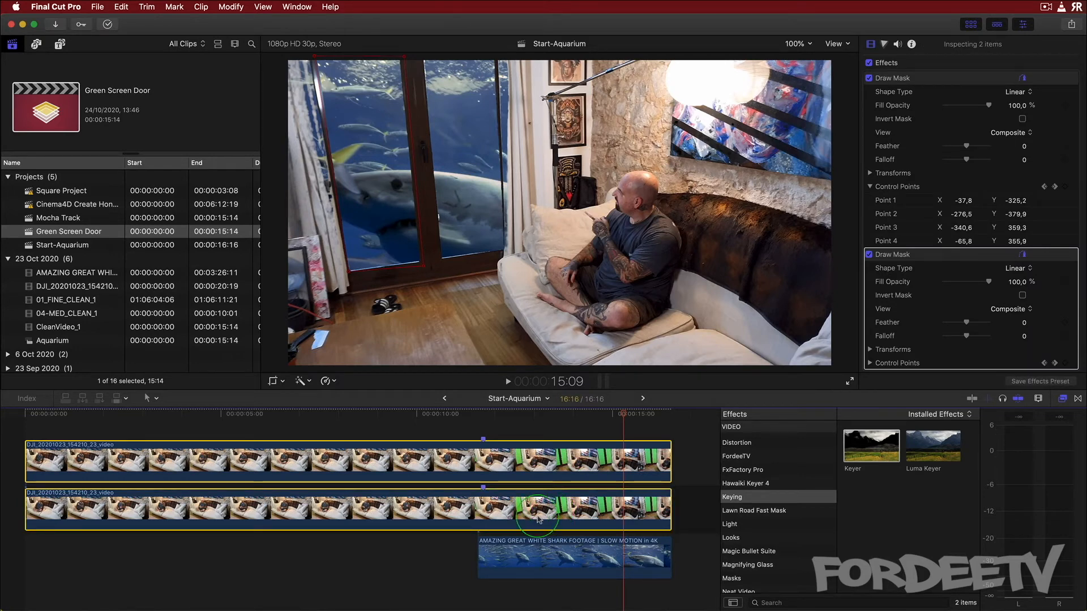
key("v")
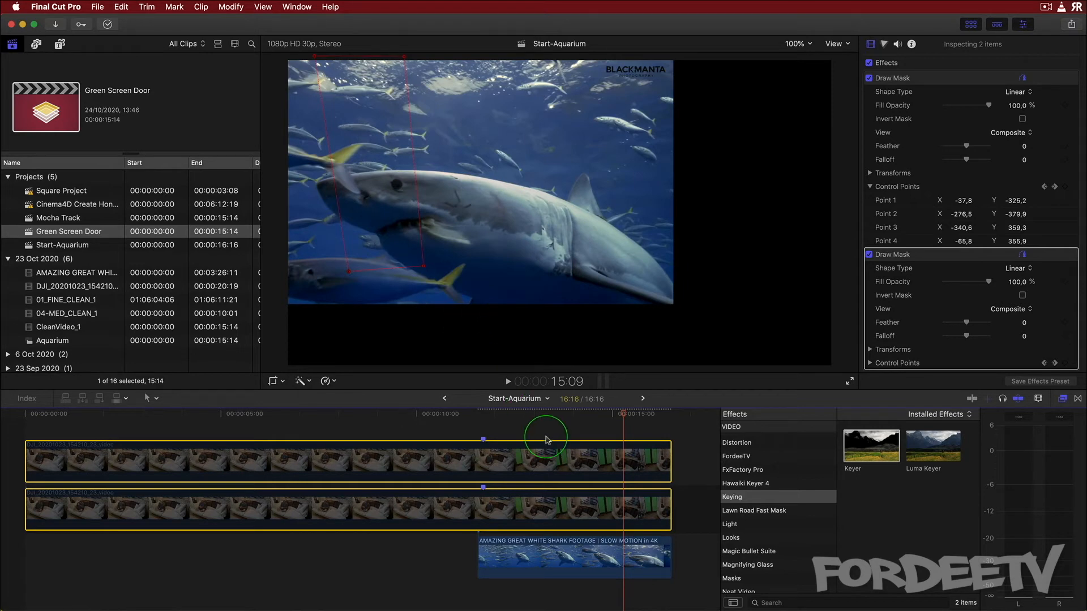
key("v")
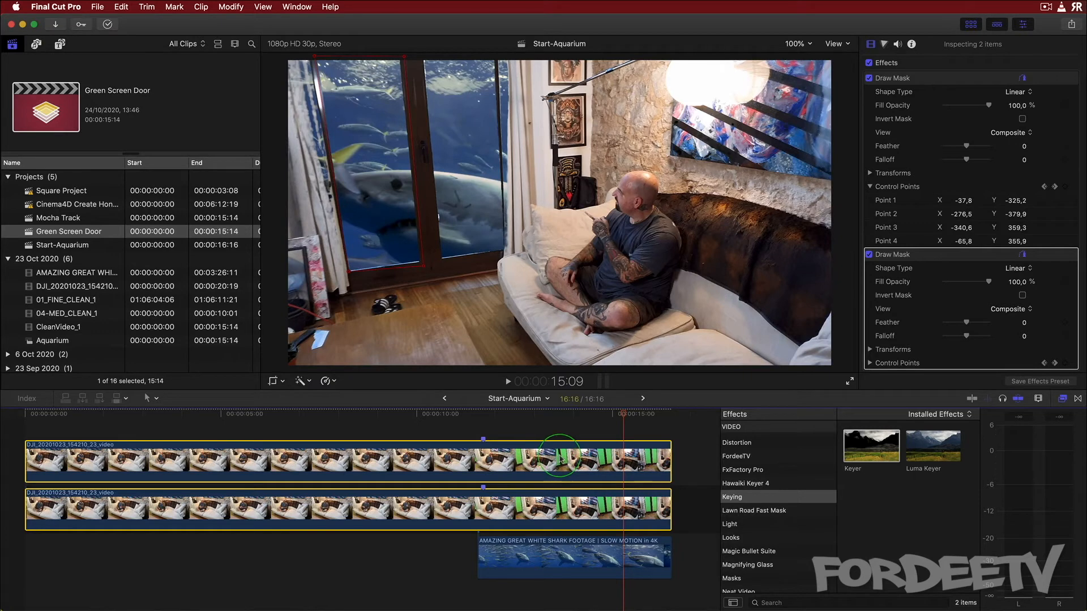
Invert the first draw mask on the top door clip so the shark shows through the door
left_click(693, 513)
left_click(587, 511)
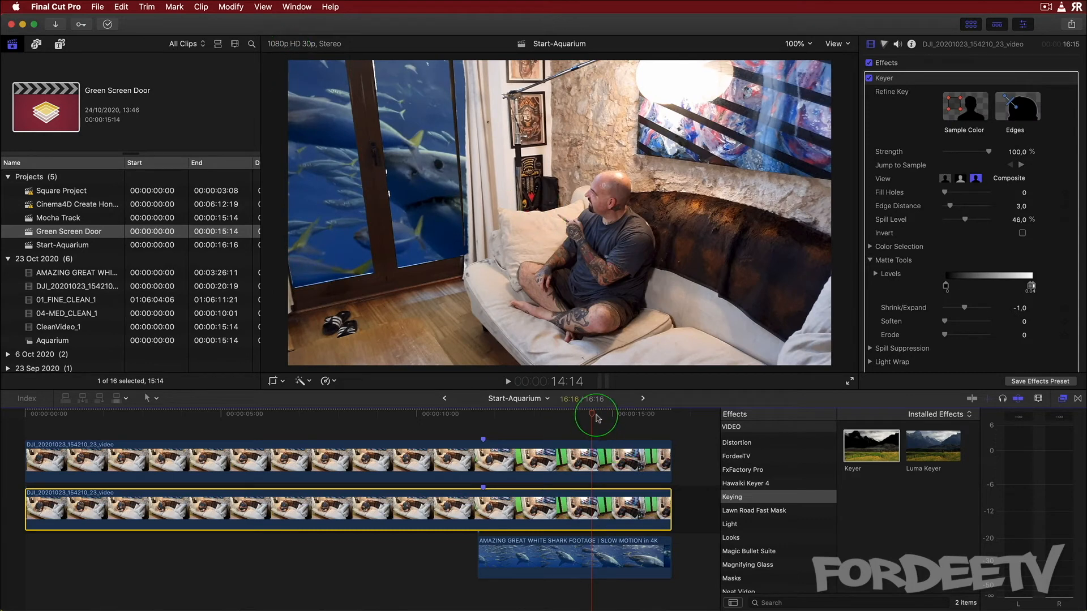
left_click_drag(594, 412, 630, 420)
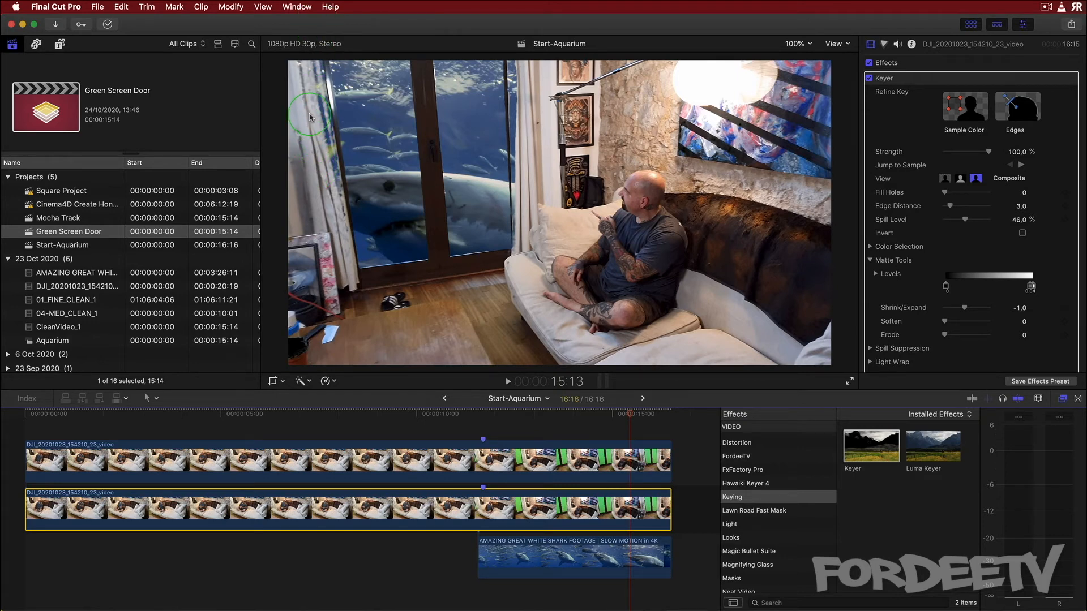
left_click(548, 453)
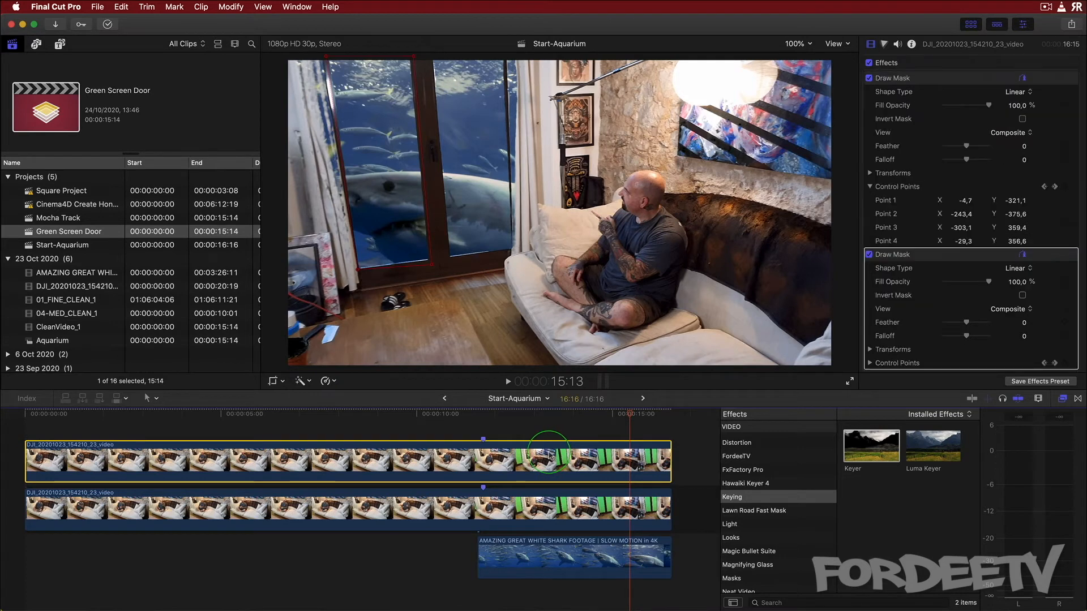
left_click(1022, 296)
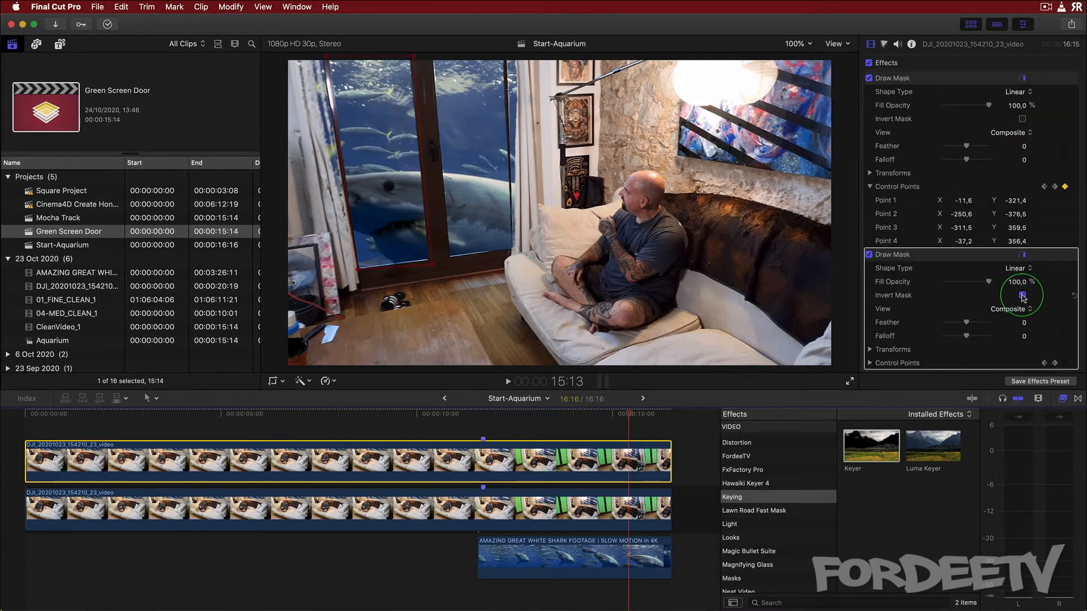
left_click(1022, 118)
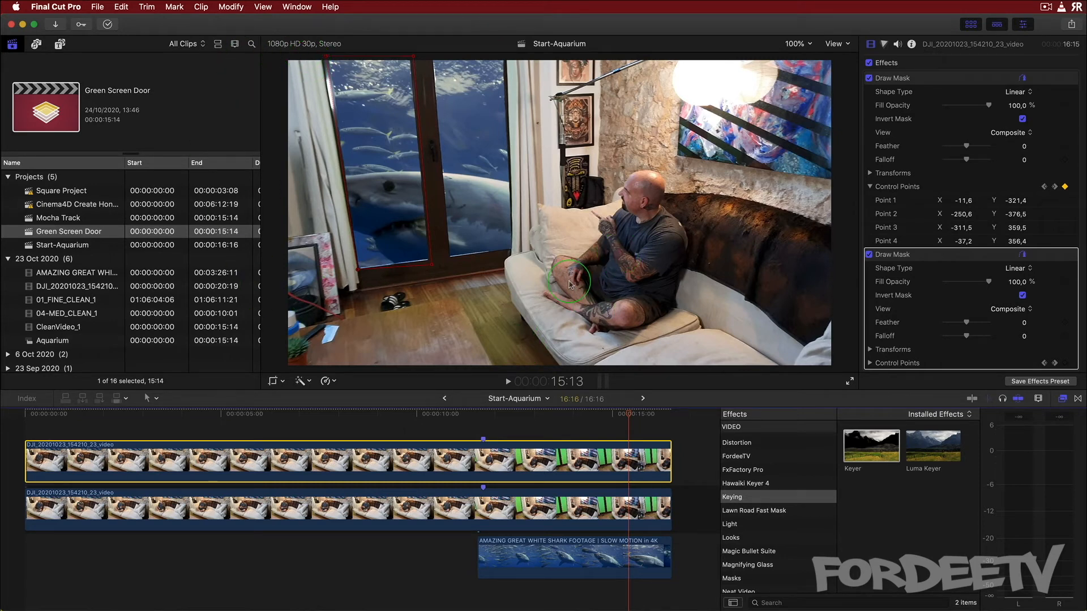
Play back the composite from mid-timeline to review the shark behind the doors
left_click_drag(628, 414, 485, 403)
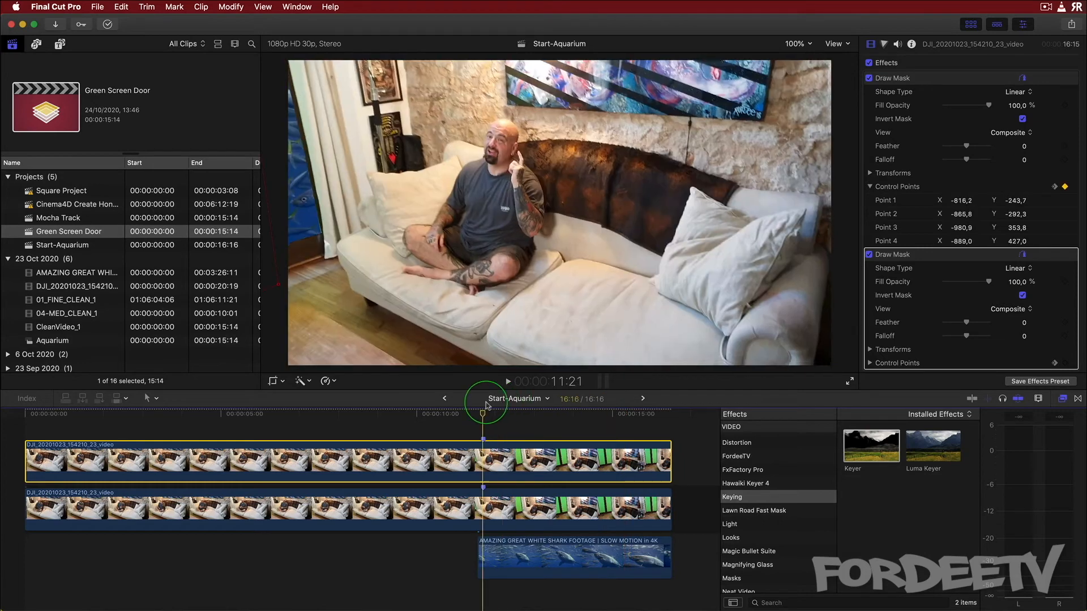
key("space")
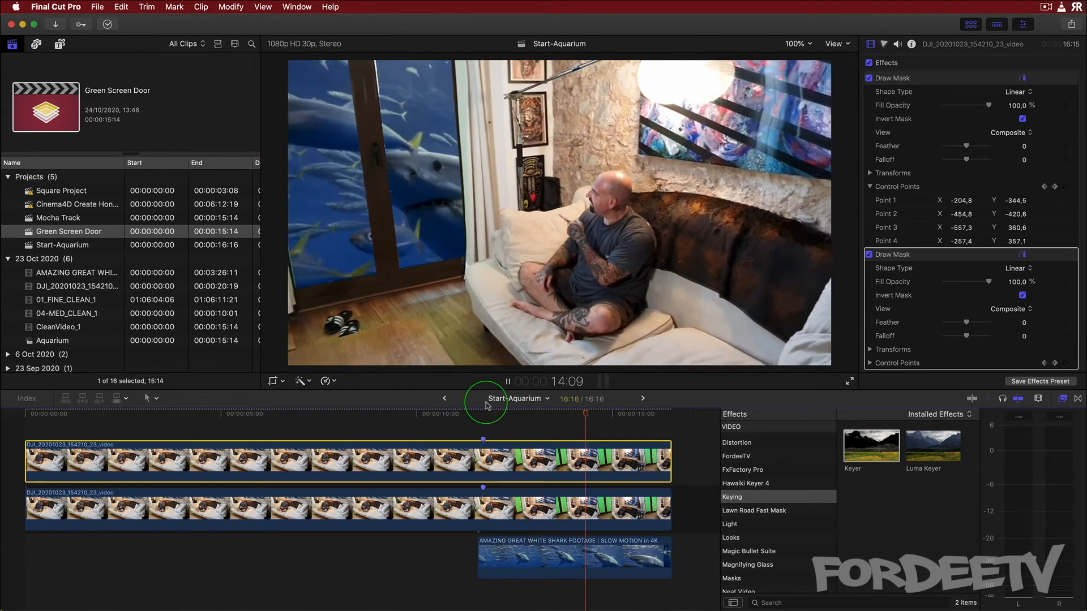
key("space")
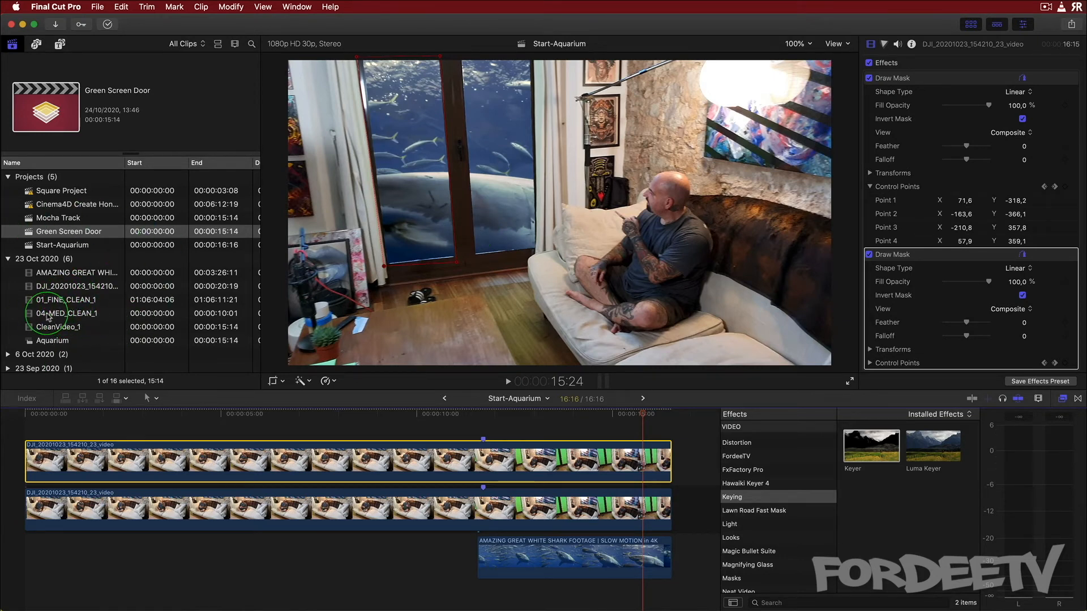
Add the 04-MED_CLEAN_1 clip twice above the door clips and delete the parts overhanging the project end
left_click_drag(68, 317, 17, 433)
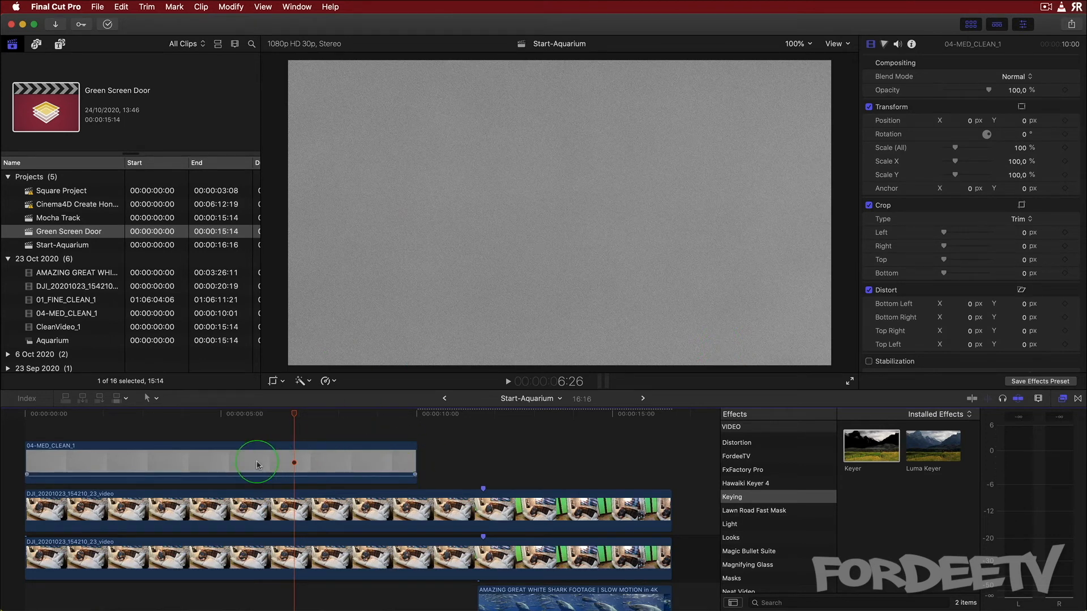
left_click_drag(117, 461, 515, 446)
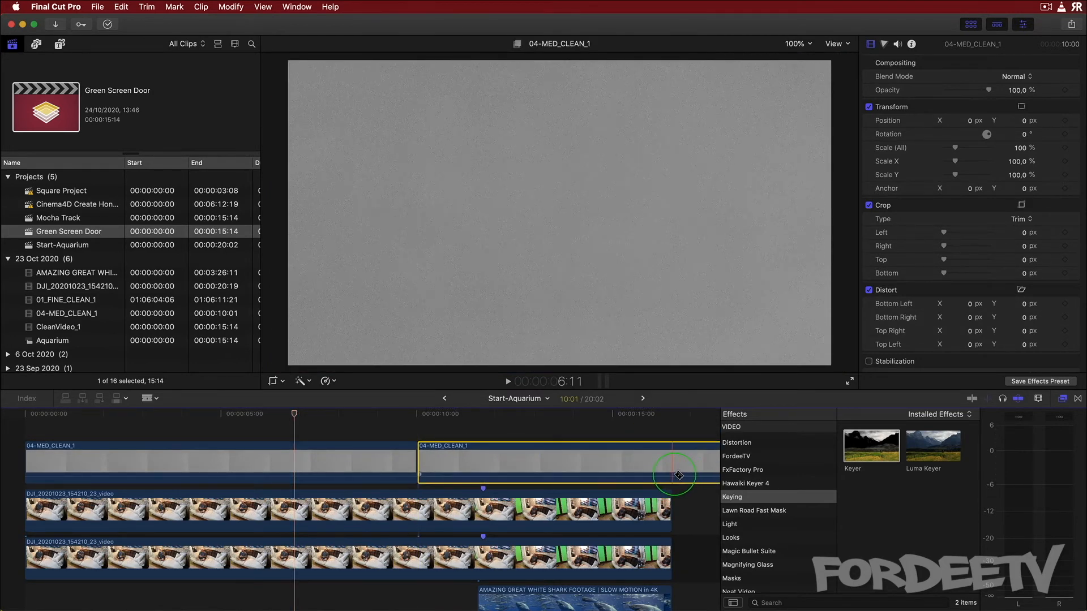
left_click(674, 474)
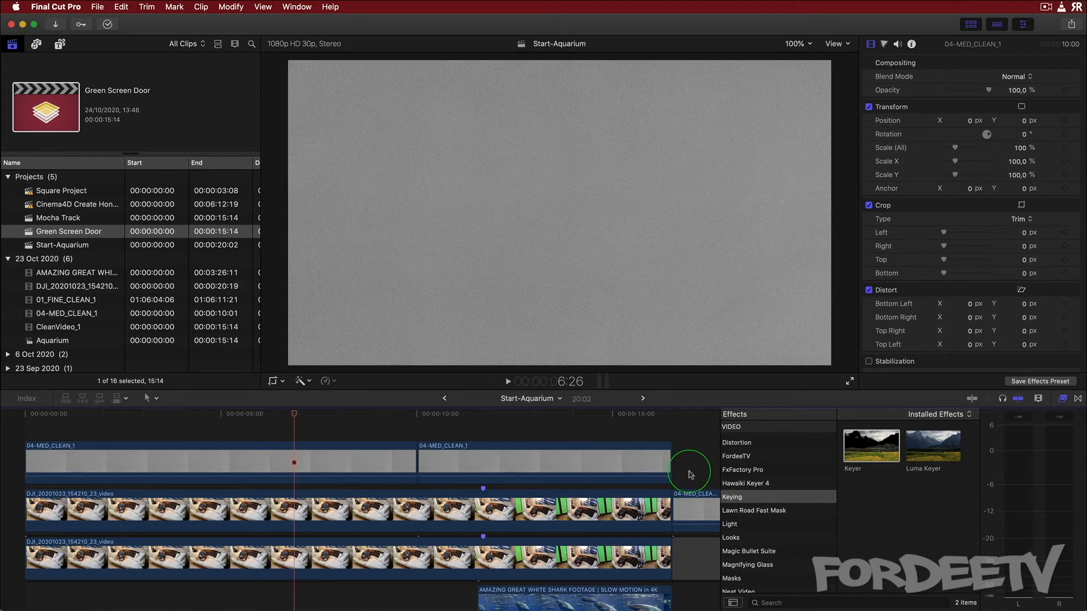
left_click_drag(690, 473, 701, 583)
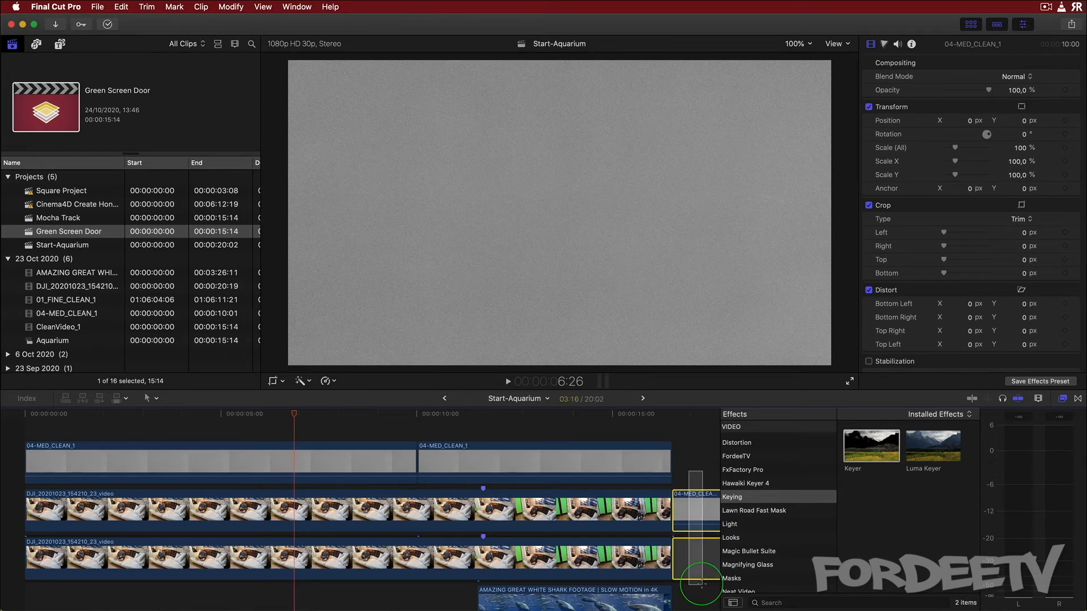
key("Delete")
Add a transition between the two 04-MED_CLEAN_1 clips, allowing the overlap, and extend the second clip to the project end
left_click(271, 427)
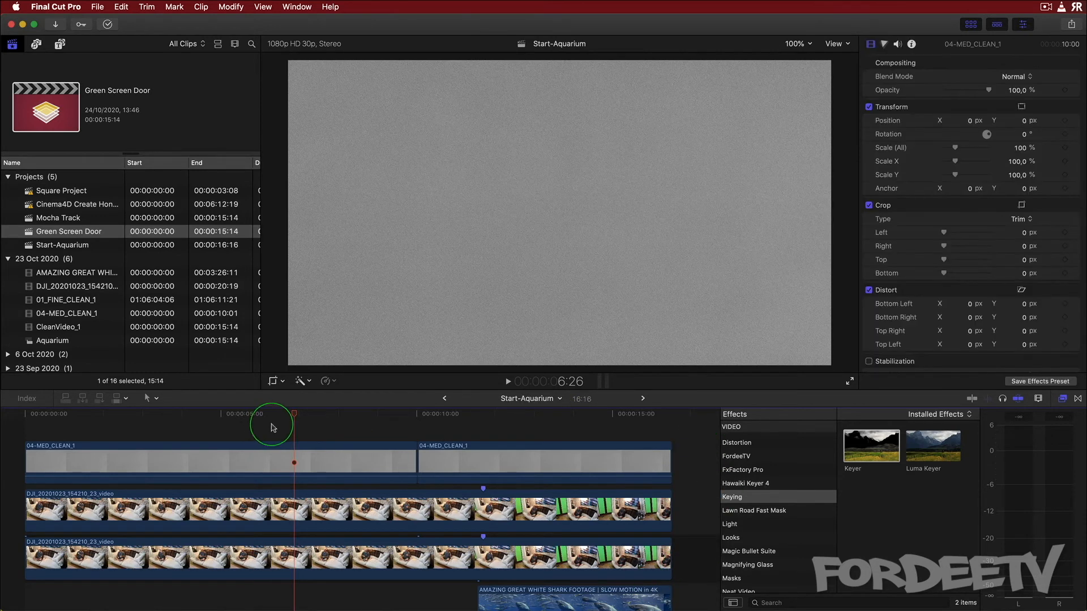
left_click(416, 436)
left_click_drag(371, 431, 476, 467)
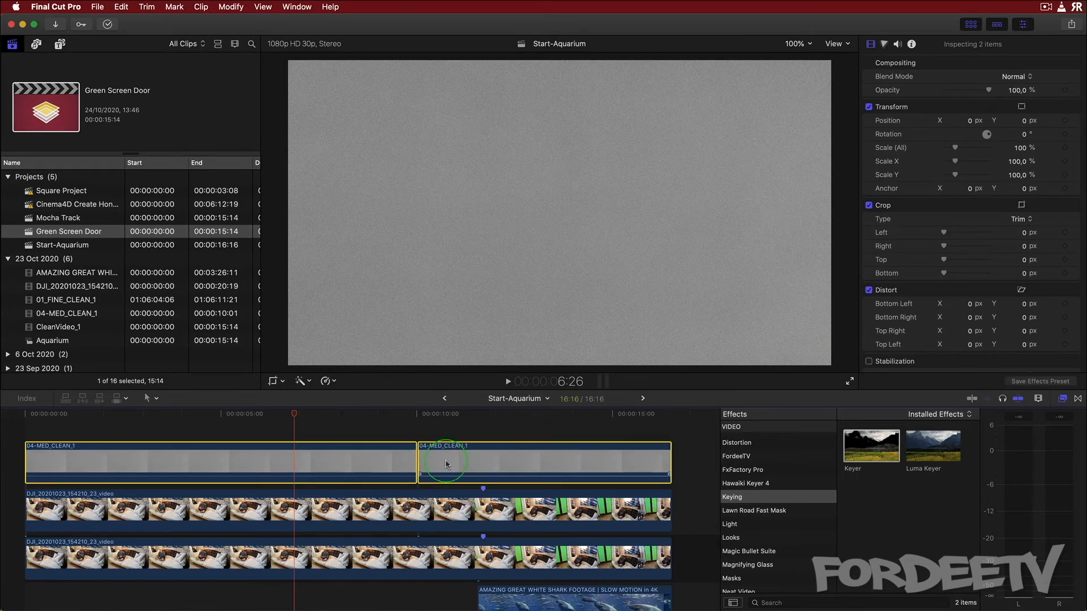
left_click(447, 434)
key("Up")
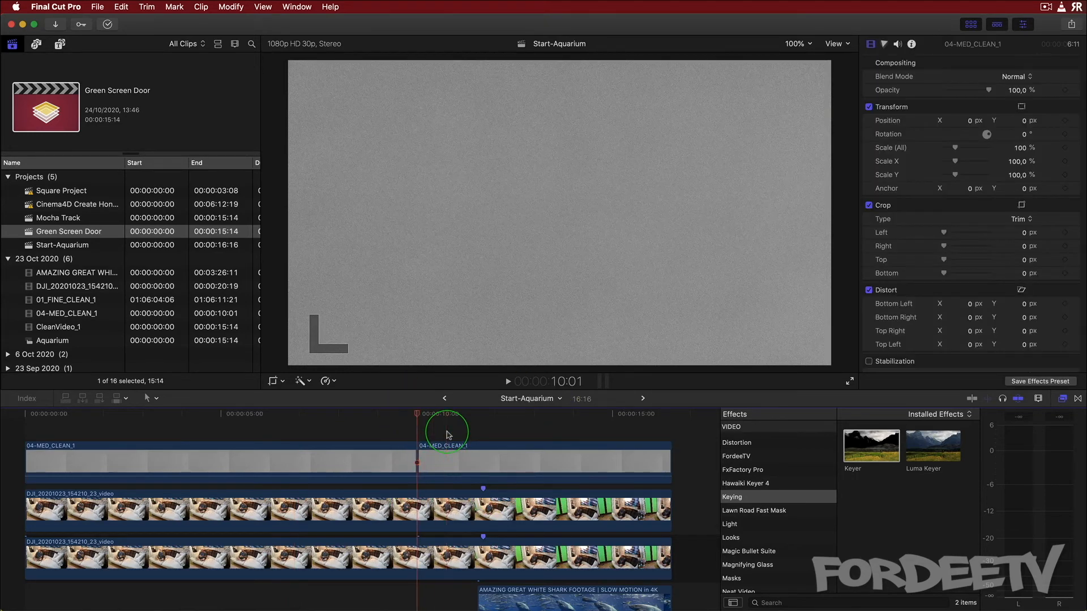
key("super+t")
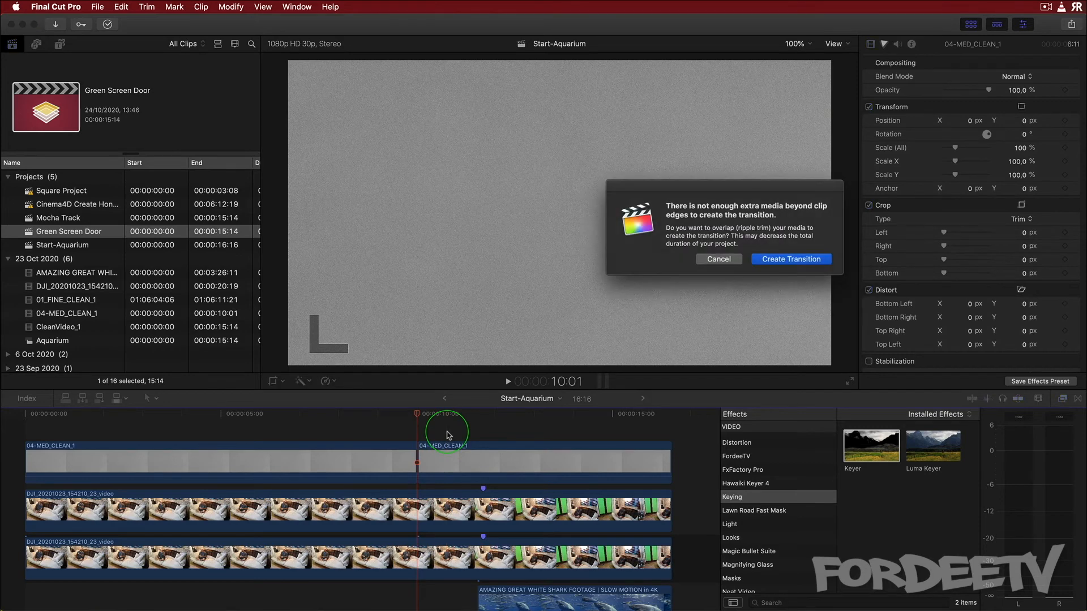
left_click(771, 259)
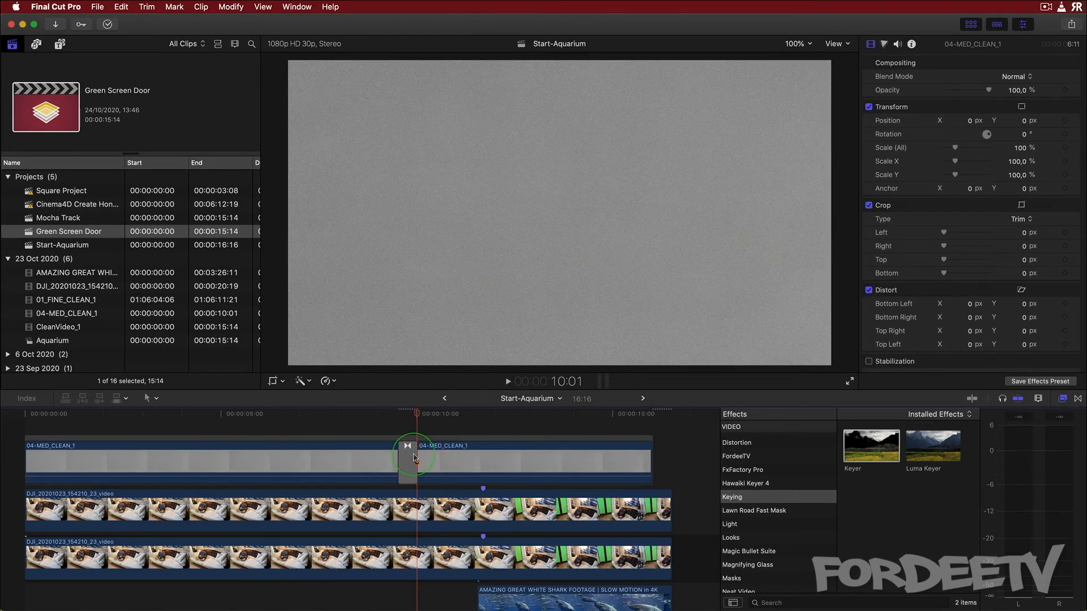
left_click_drag(652, 447, 671, 447)
left_click_drag(411, 432, 433, 419)
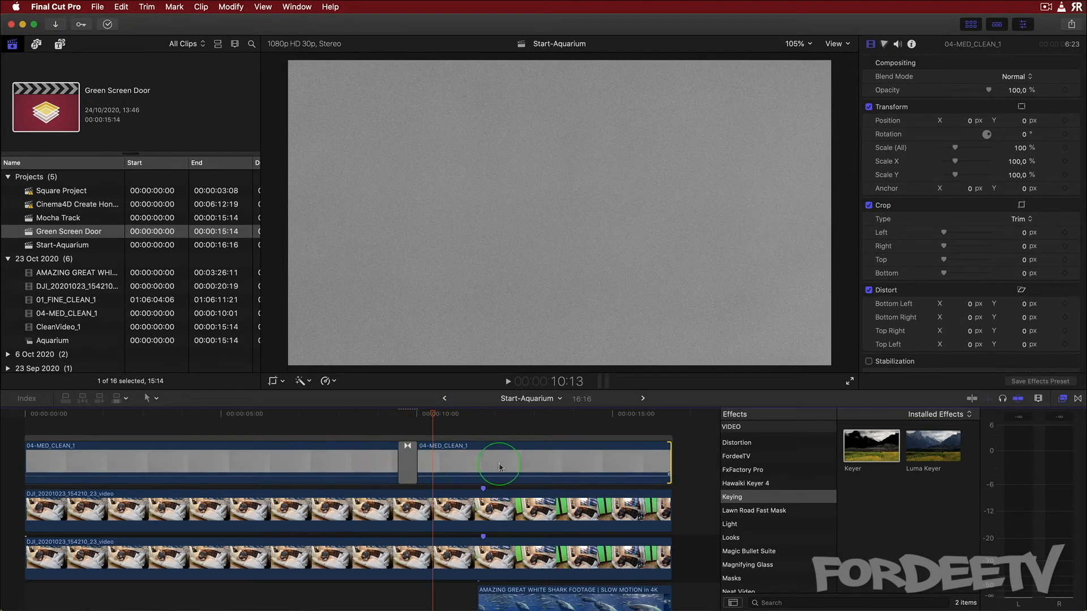
Set both 04-MED_CLEAN_1 clips to the Overlay blend mode with 15% opacity
left_click(355, 469)
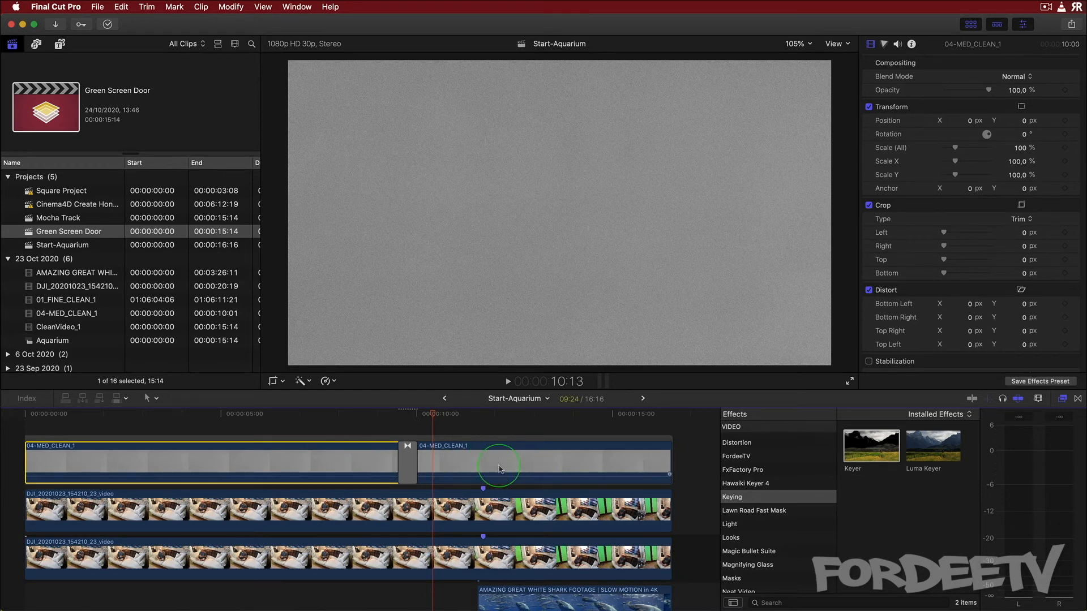
left_click(498, 469, "shift")
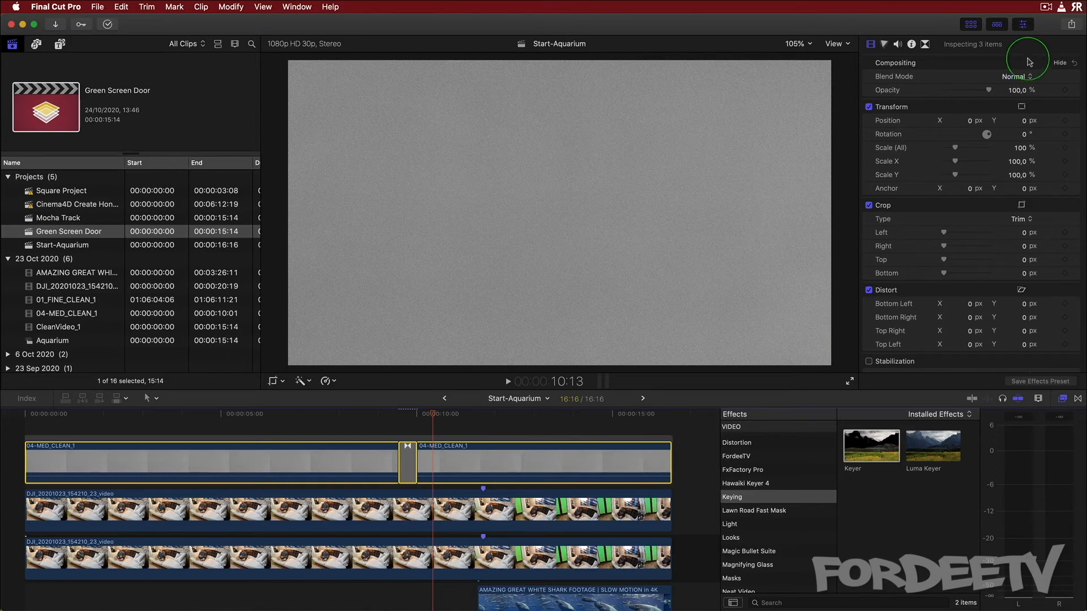
left_click(1028, 77)
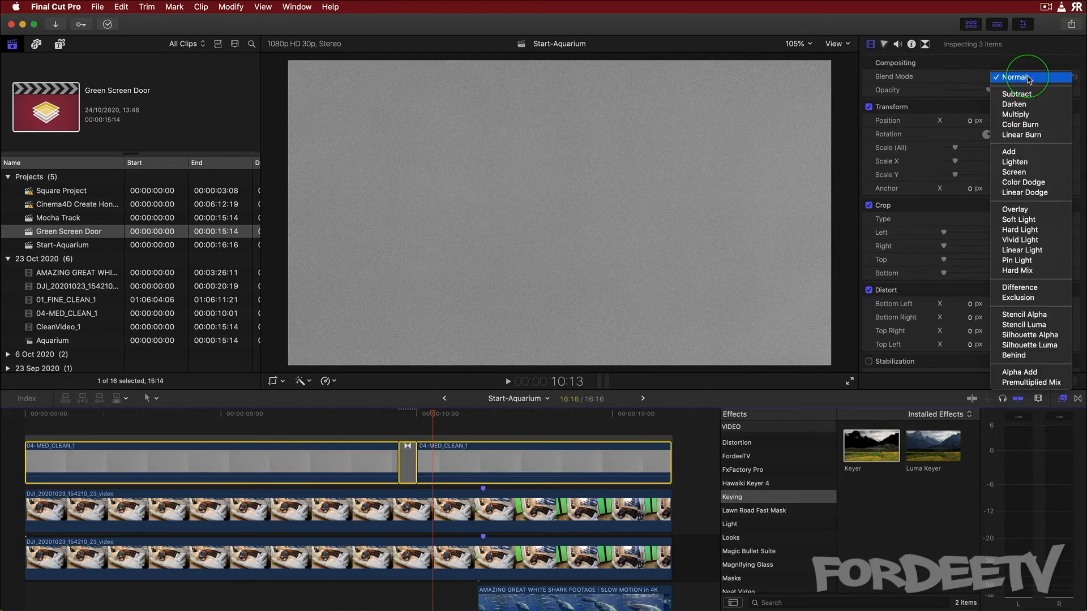
left_click(1013, 210)
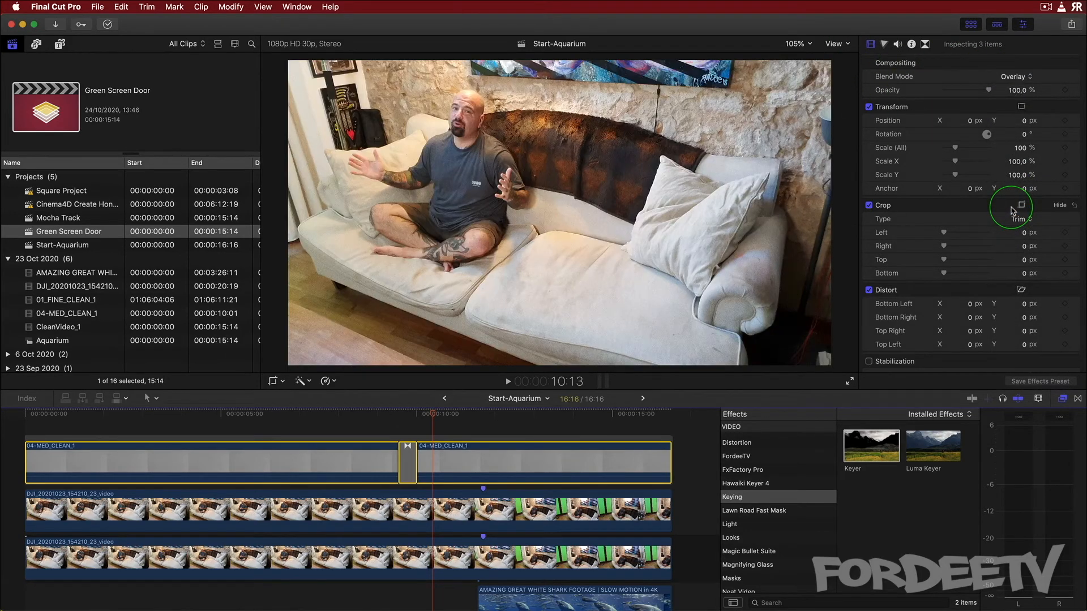
left_click(1014, 91)
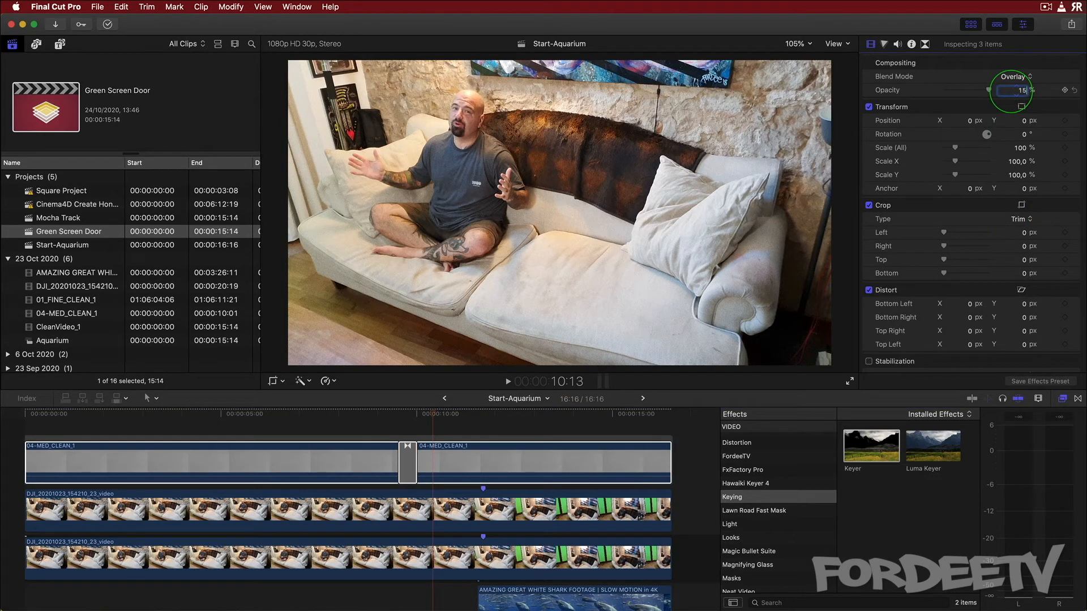
type("15")
key("Return")
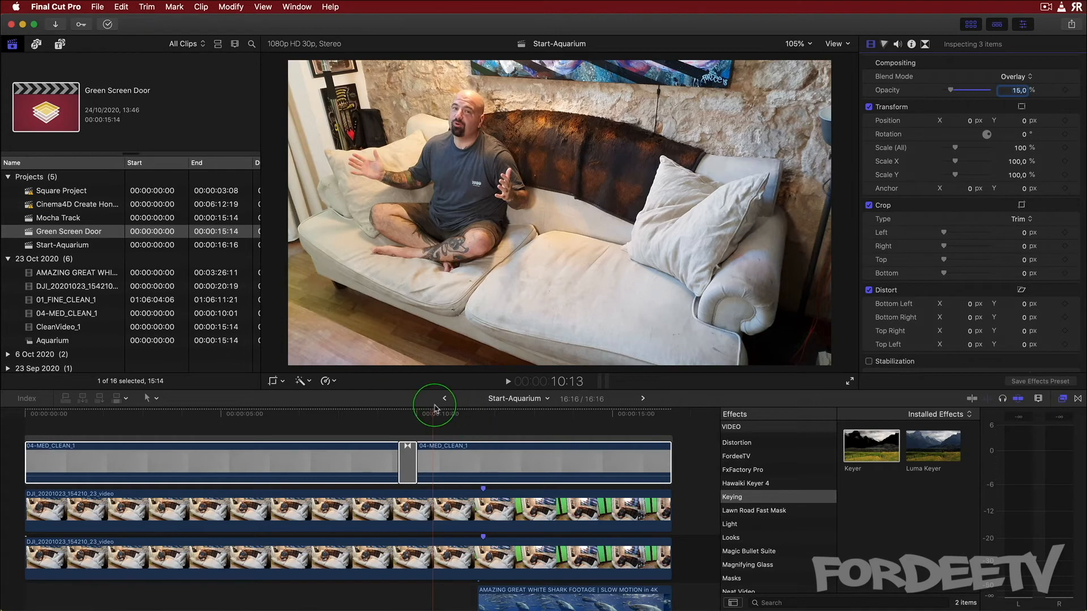
Nest the two door clips and the shark footage into a new compound clip
left_click(465, 416)
left_click_drag(465, 418, 537, 421)
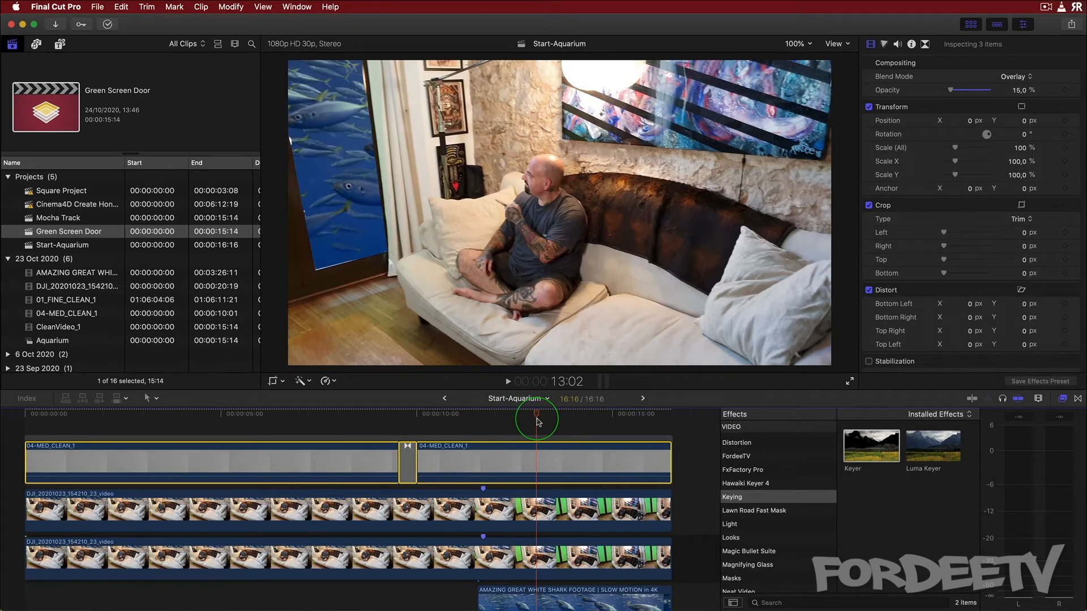
scroll(537, 421, "up", 1)
key("m")
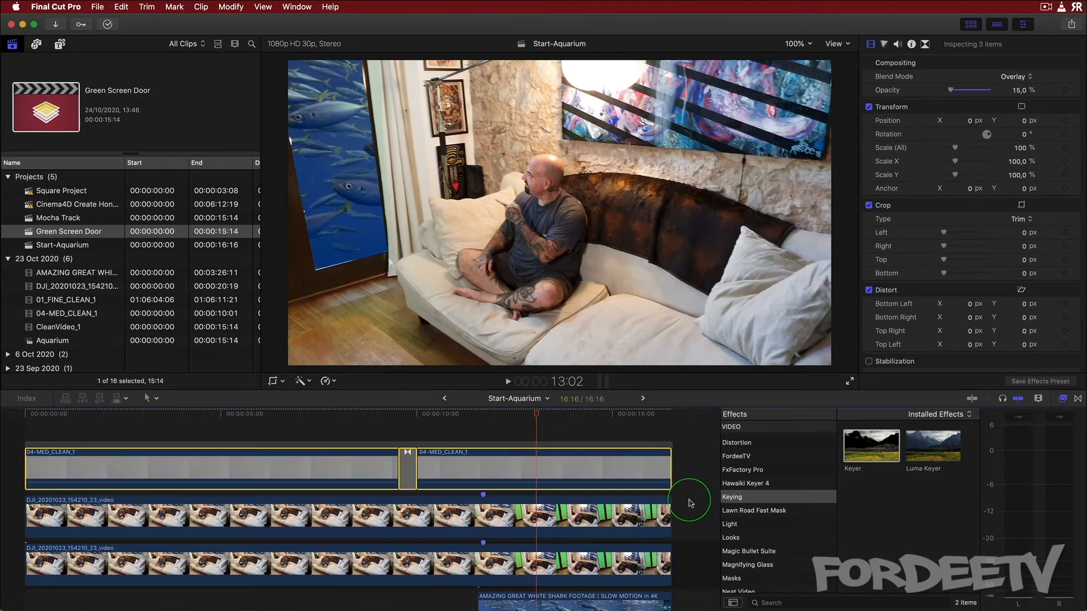
left_click_drag(686, 515, 621, 602)
right_click(624, 531)
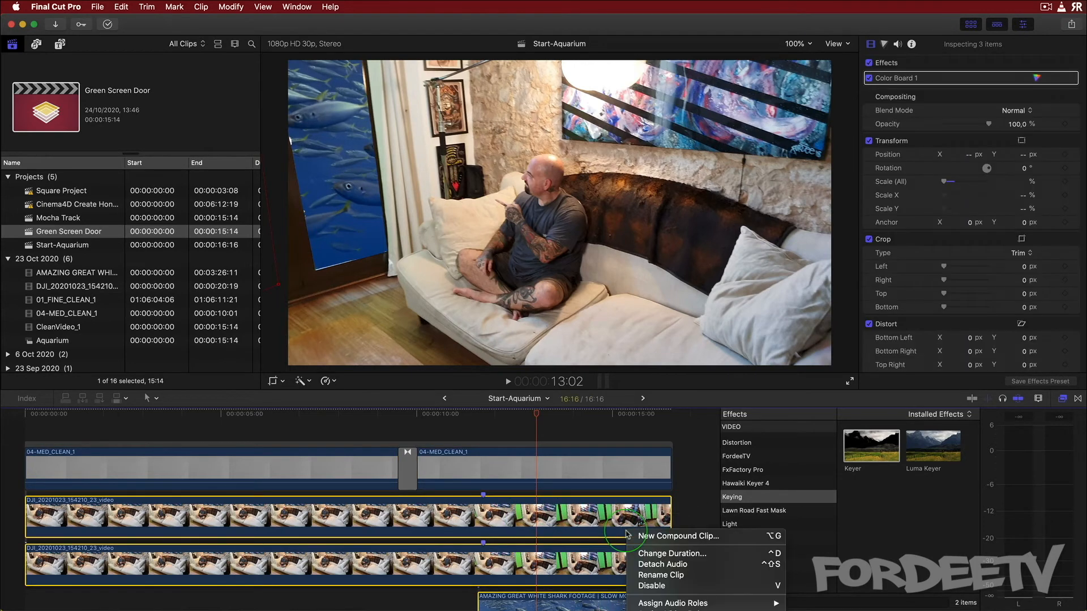
left_click(629, 534)
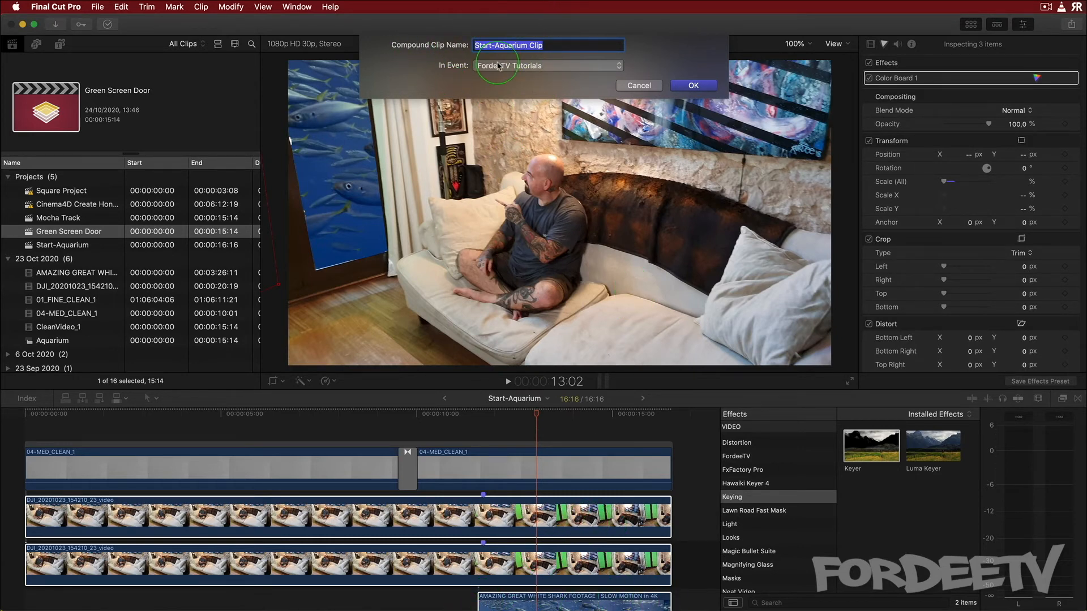
left_click(678, 84)
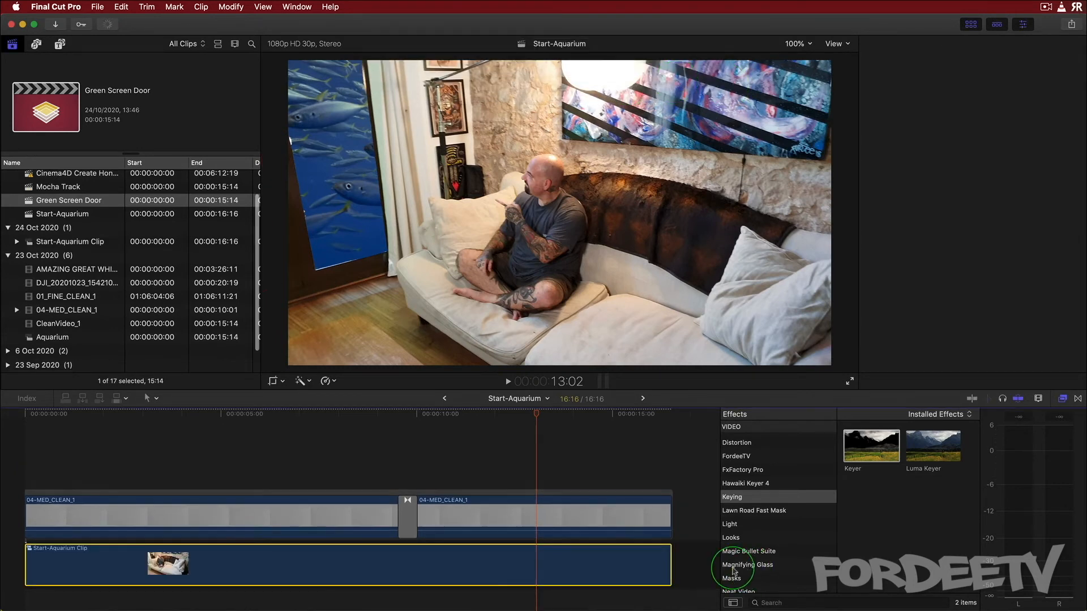
Apply the Magic Bullet Looks effect to the Start-Aquarium Clip compound clip
left_click(750, 552)
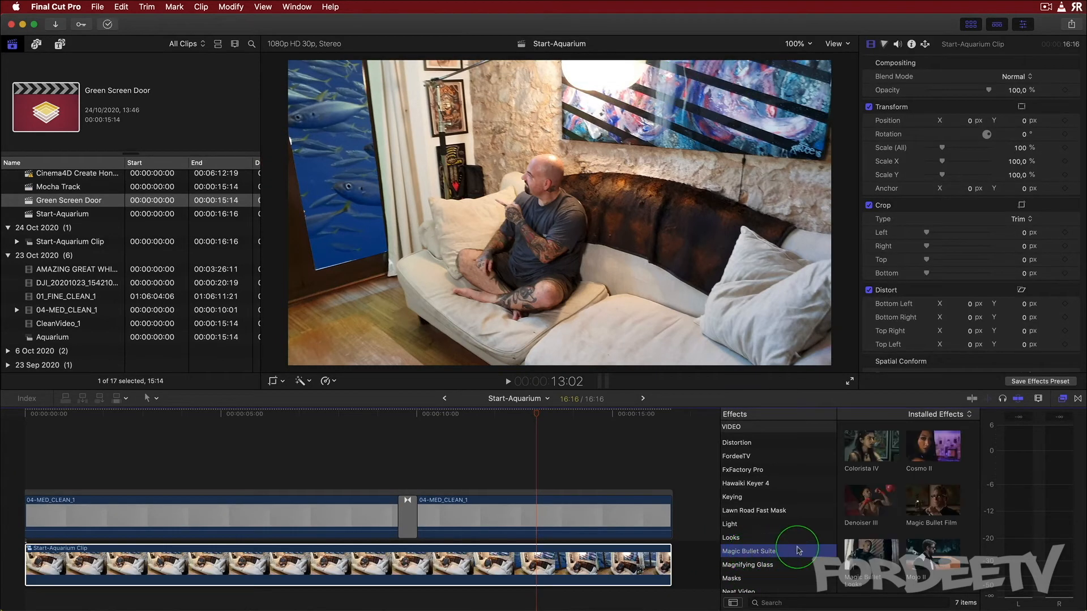
scroll(901, 537, "down", 2)
scroll(901, 540, "up", 2)
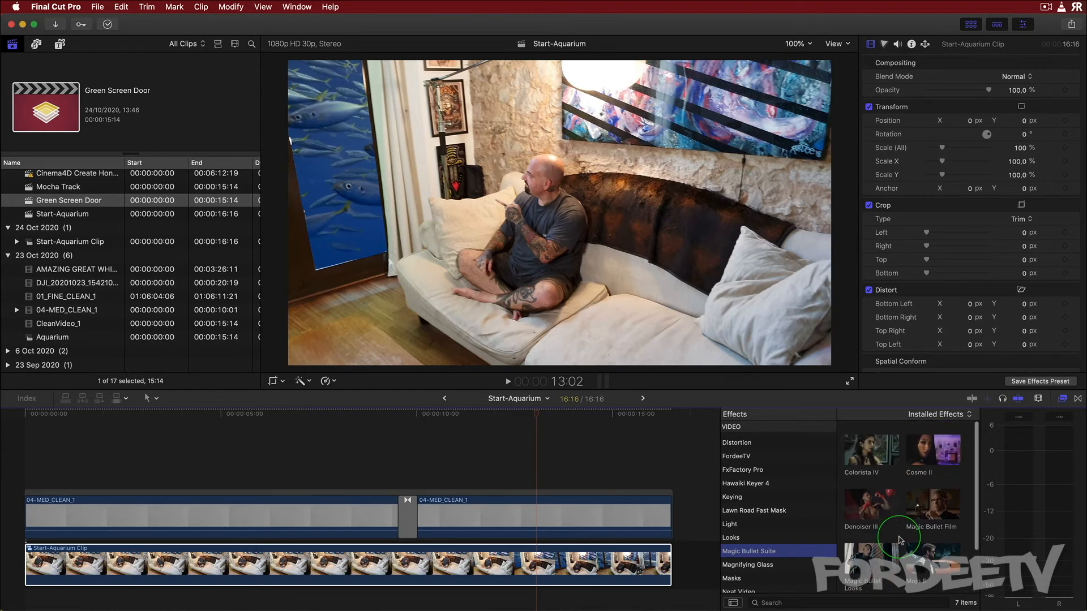
left_click(867, 557)
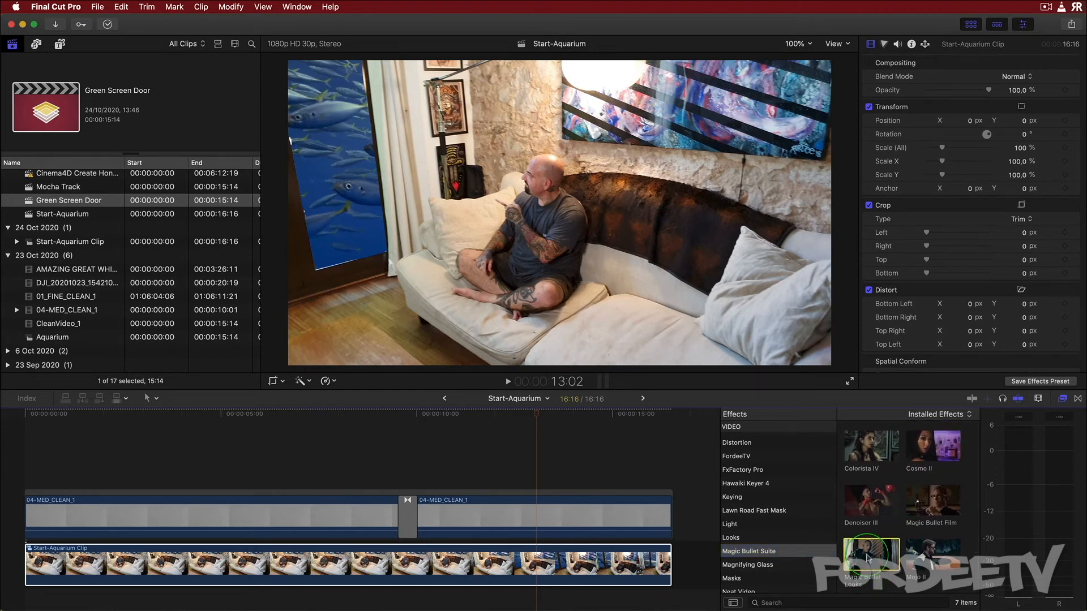
left_click_drag(867, 557, 518, 566)
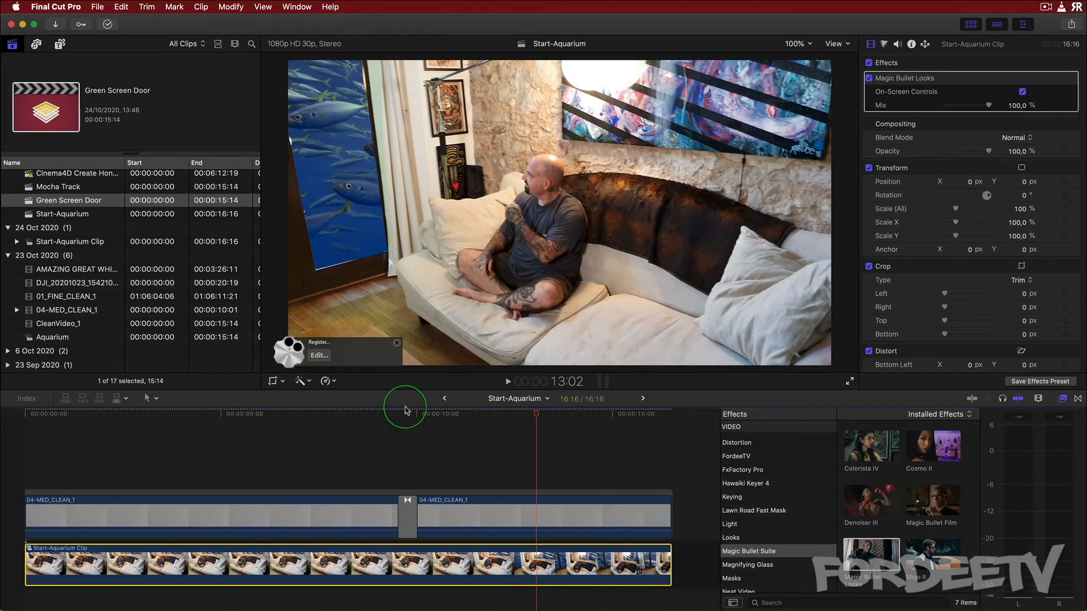
Open the Magic Bullet Looks editor and apply the Classic Tension look from the Blockbuster category
left_click(313, 356)
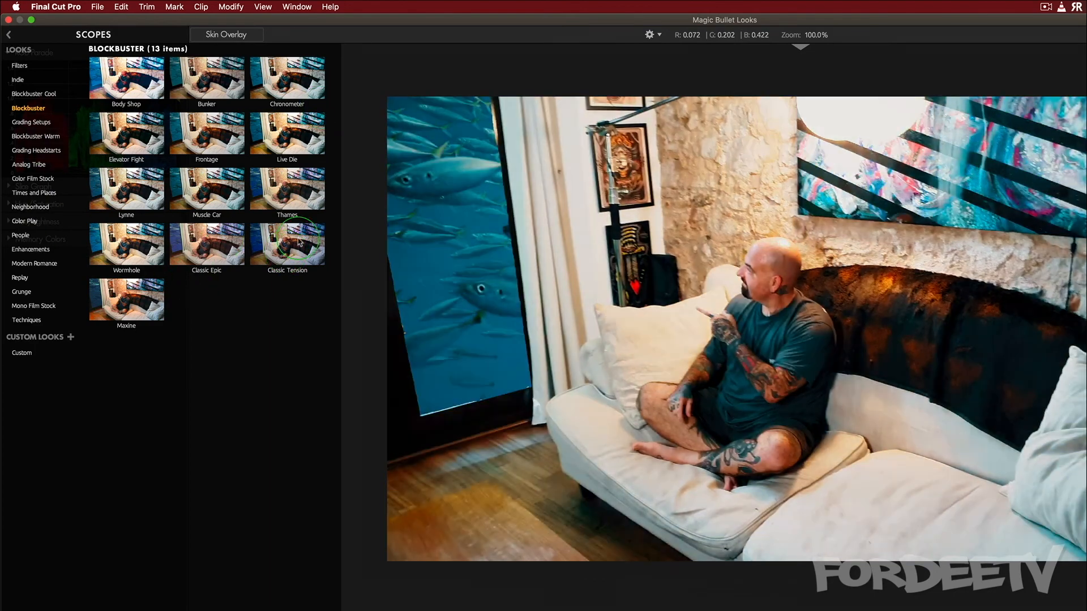
left_click(287, 244)
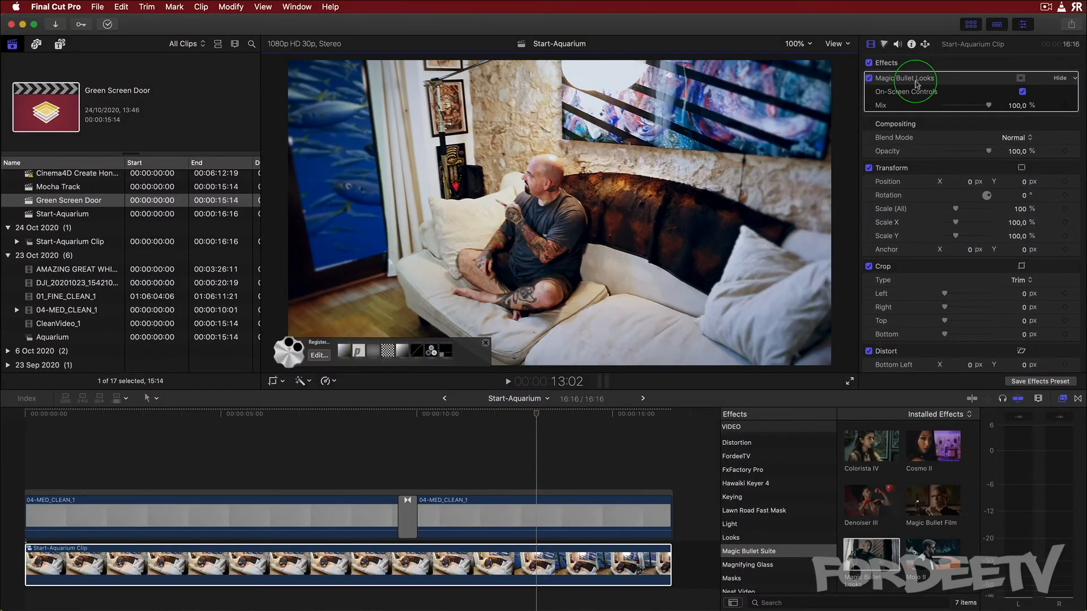
Set the Magic Bullet Looks mix to about 35.45% and toggle the effect off and on to compare
left_click_drag(988, 106, 963, 107)
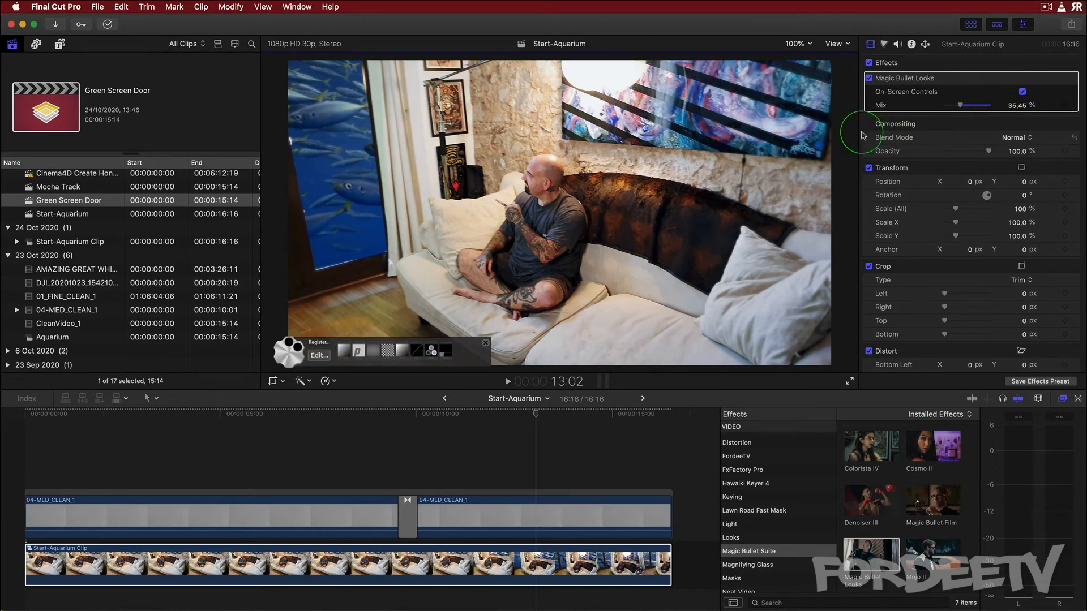
left_click(869, 79)
left_click(869, 78)
left_click(869, 78)
left_click(869, 78)
Open the compound clip and toggle the shark clip's Color Board correction off and on to compare the grade
double_click(551, 563)
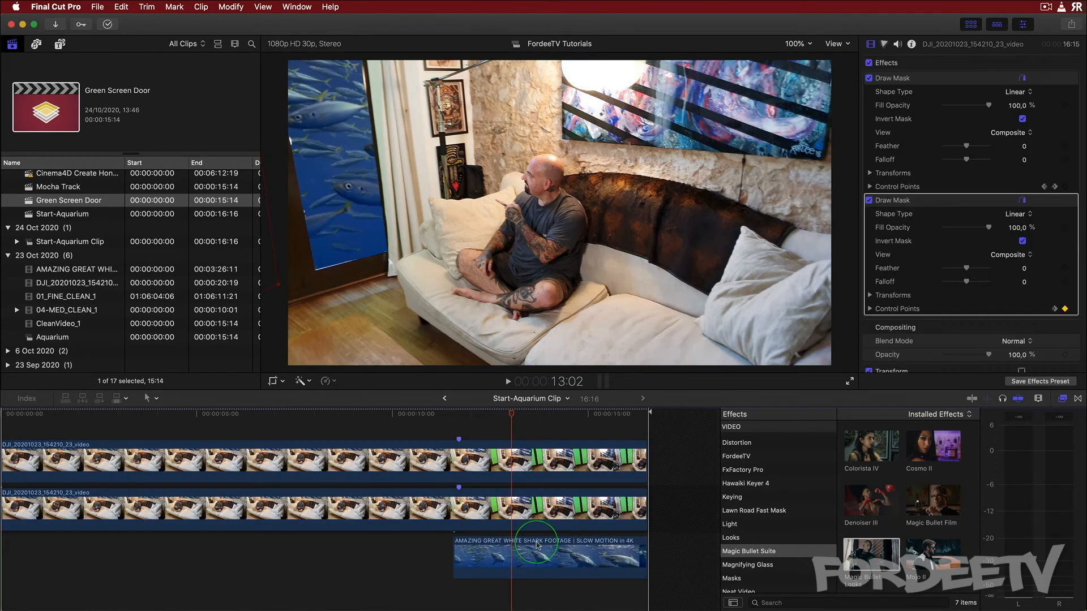
left_click(537, 545)
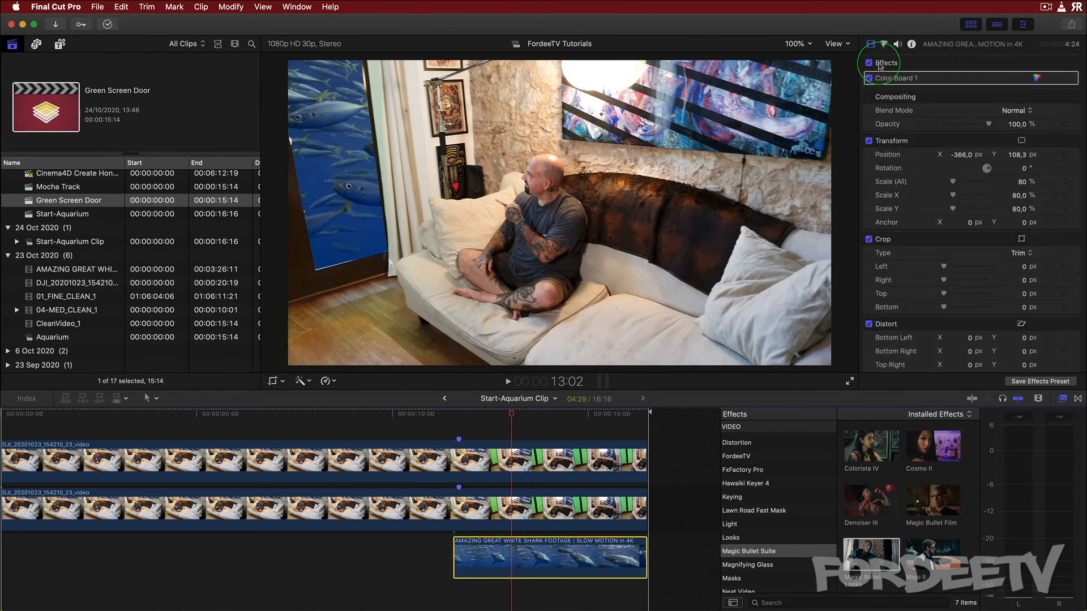
left_click(869, 79)
left_click(870, 79)
left_click(869, 79)
left_click(869, 79)
left_click(869, 78)
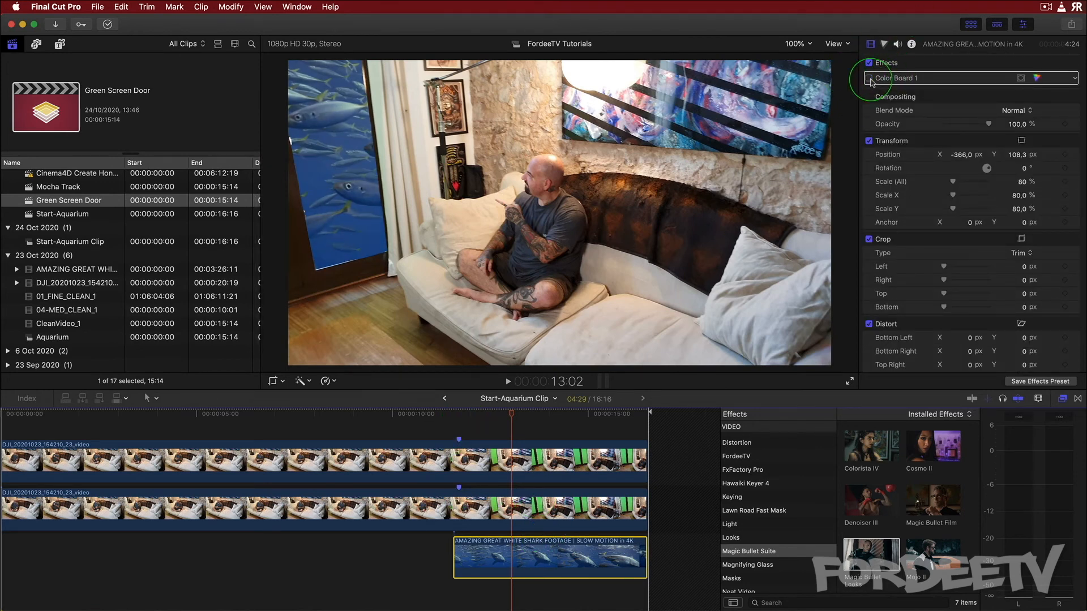
left_click(363, 172)
left_click(1036, 78)
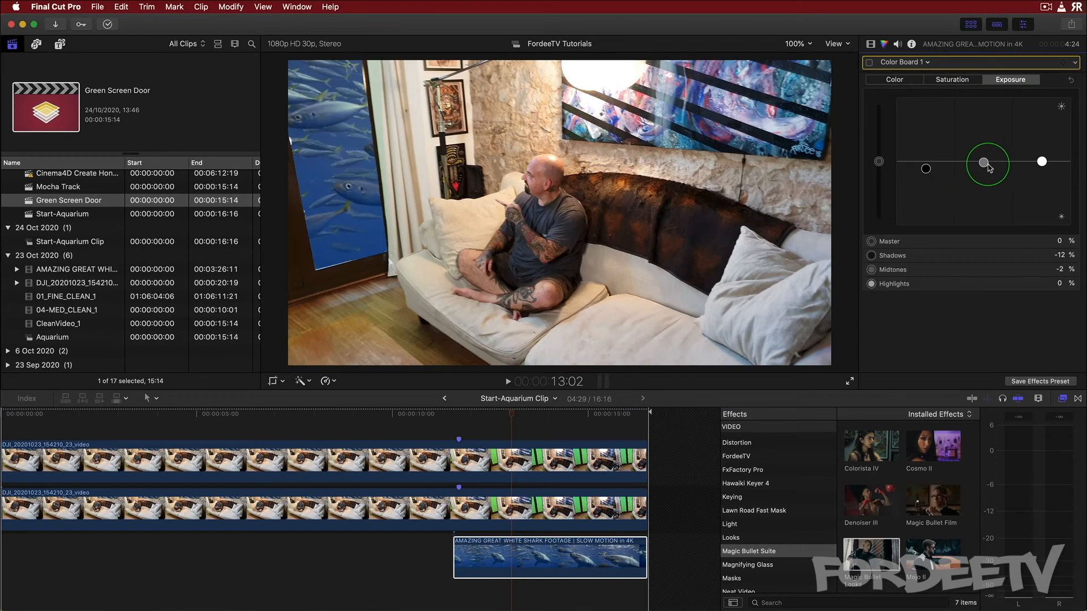
left_click(870, 63)
left_click(870, 63)
left_click(870, 63)
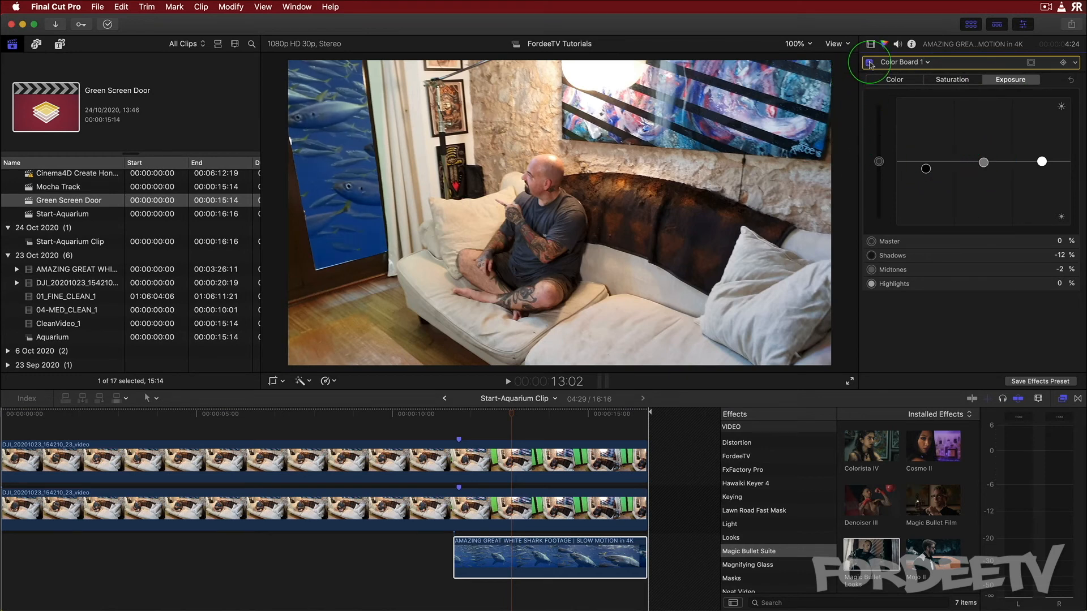
left_click(586, 192)
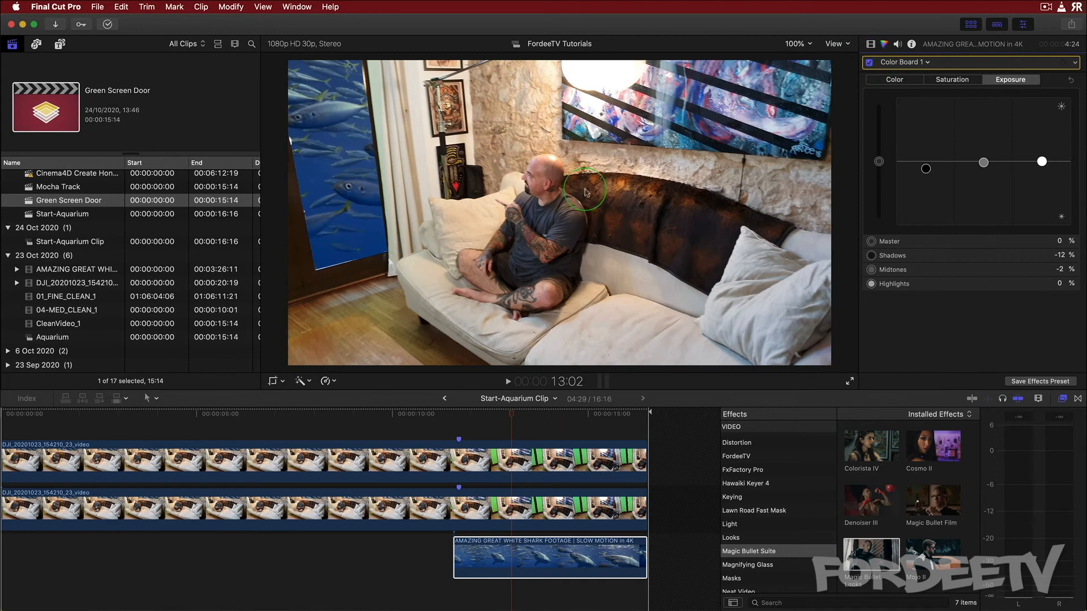
Return to the main project, toggle the compound clip's Magic Bullet Looks effect to compare, and scrub the playhead
left_click(444, 399)
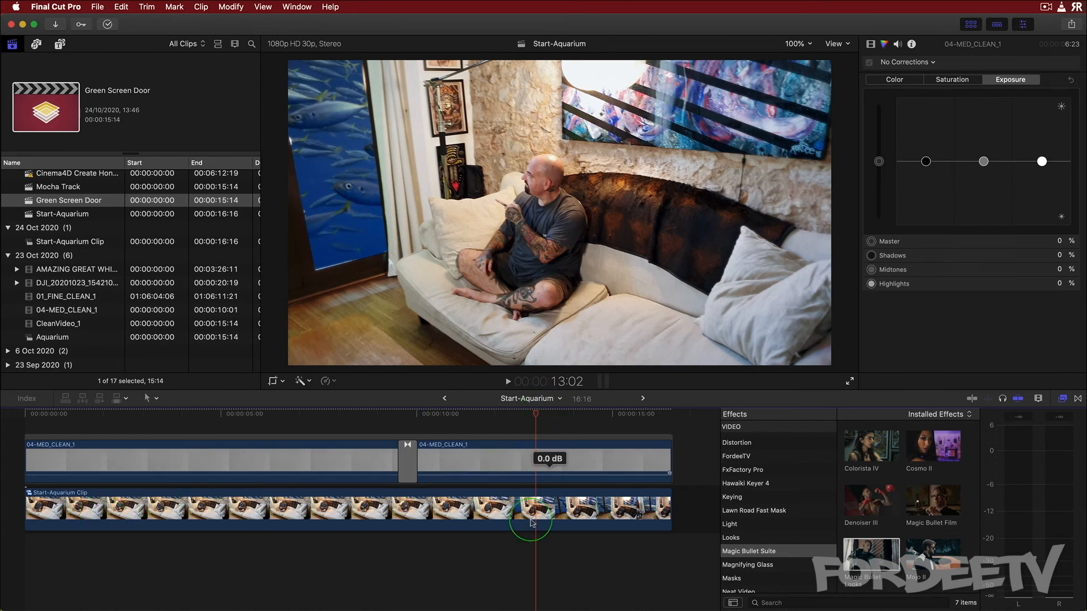
left_click(546, 510)
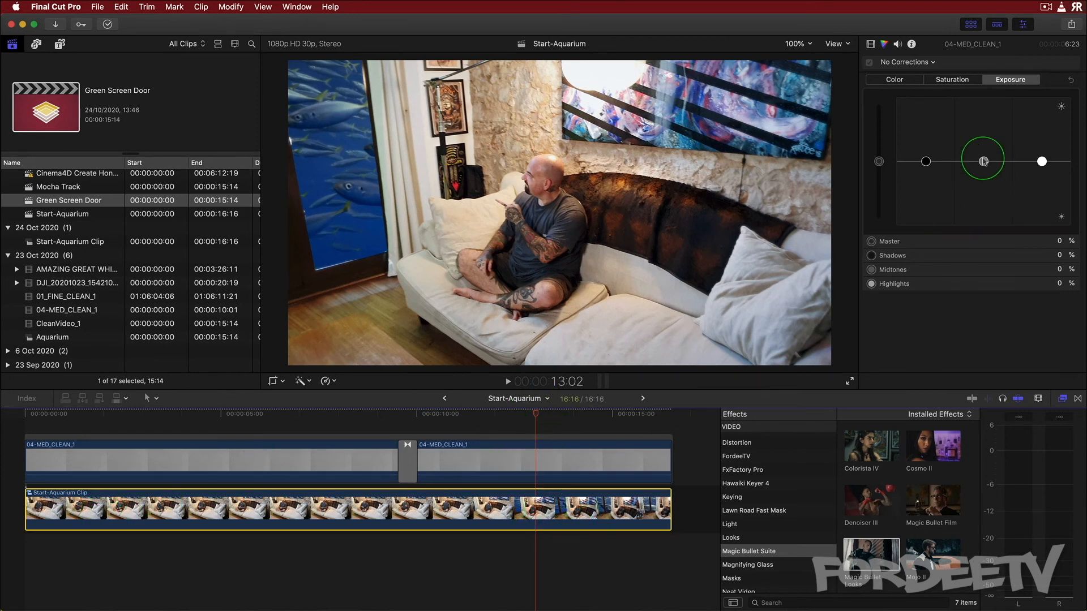
left_click(870, 43)
left_click(870, 79)
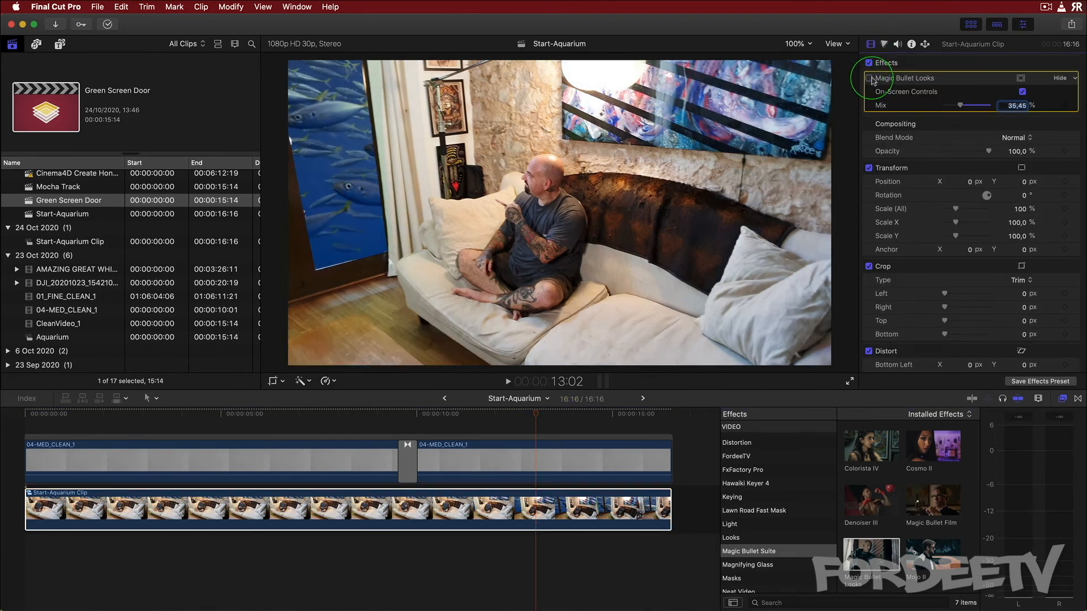
left_click(870, 79)
left_click(871, 79)
left_click(871, 79)
left_click(870, 80)
left_click(870, 79)
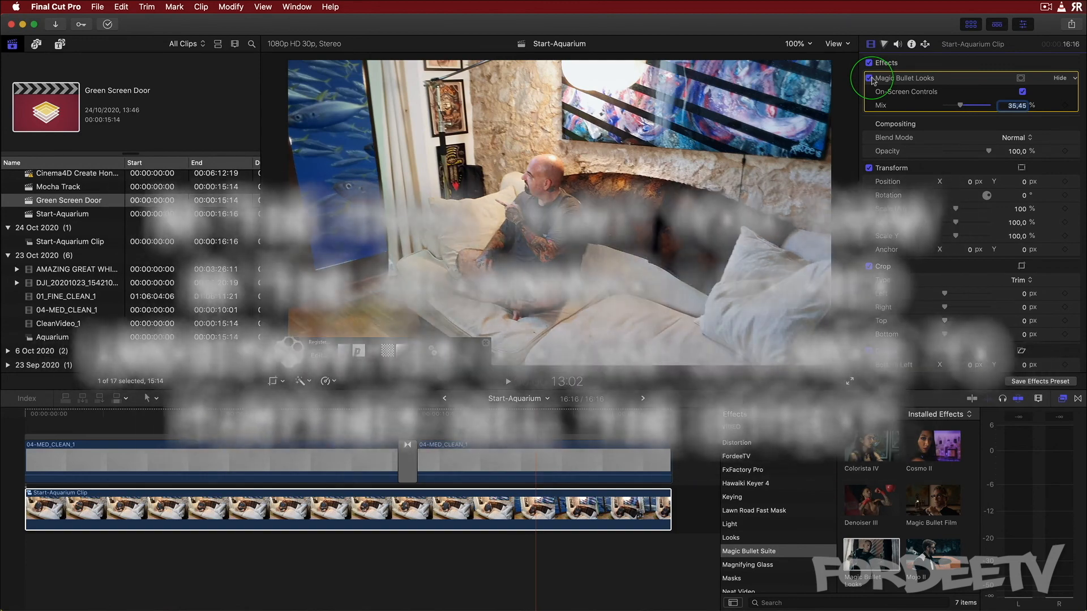
left_click(579, 415)
left_click_drag(581, 416, 601, 416)
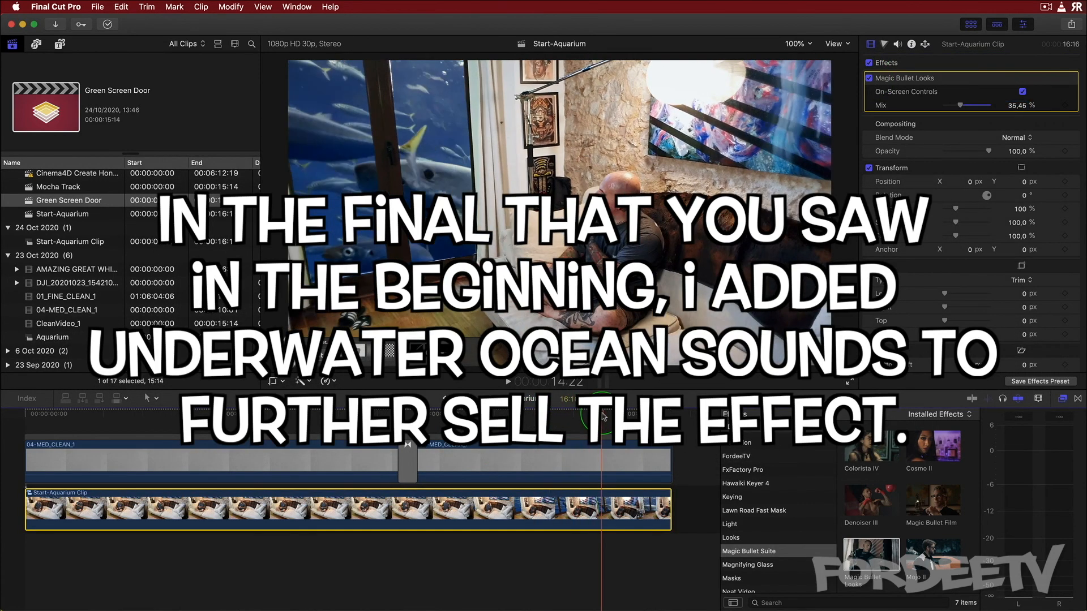